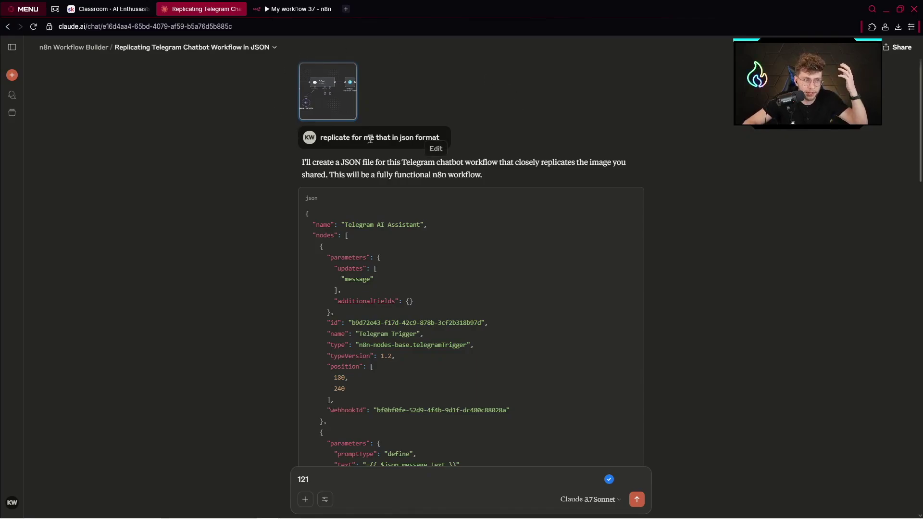
- Check the enlarged Telegram chatbot screenshot, then copy the generated Telegram AI Assistant workflow JSON
left_click(335, 93)
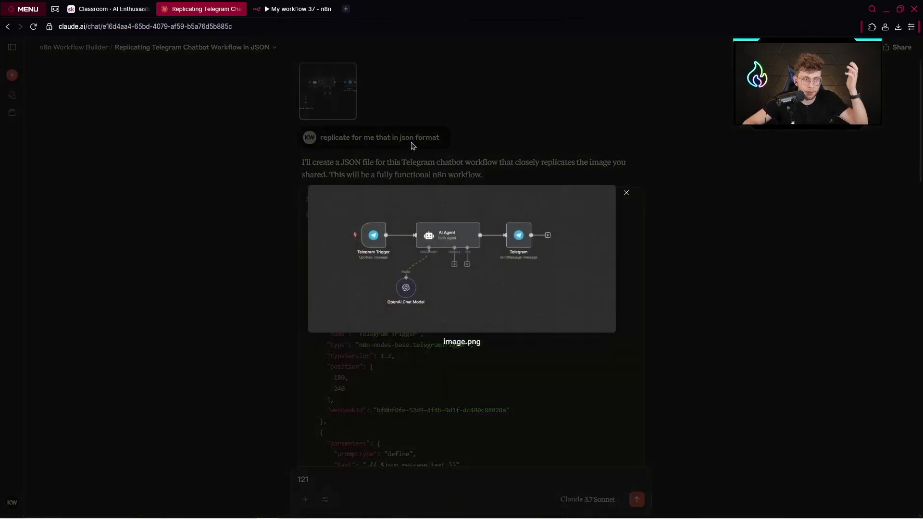
left_click(692, 332)
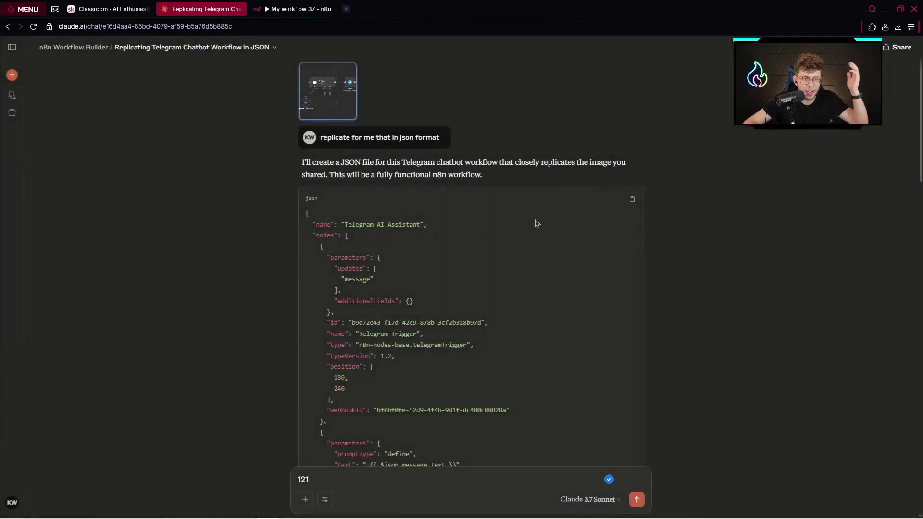
left_click(632, 202)
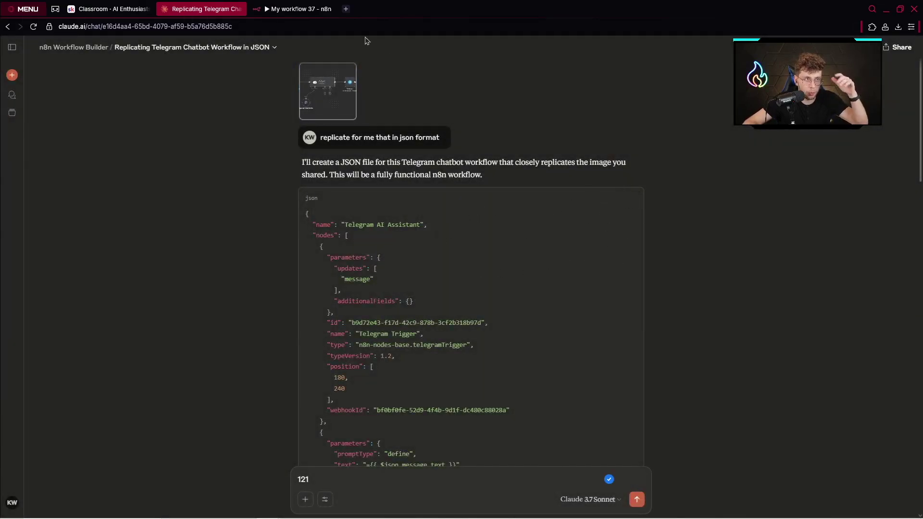
- Paste the Telegram AI Assistant workflow into n8n, moving the sticky note up and Telegram node right
left_click(290, 9)
key("ctrl+v")
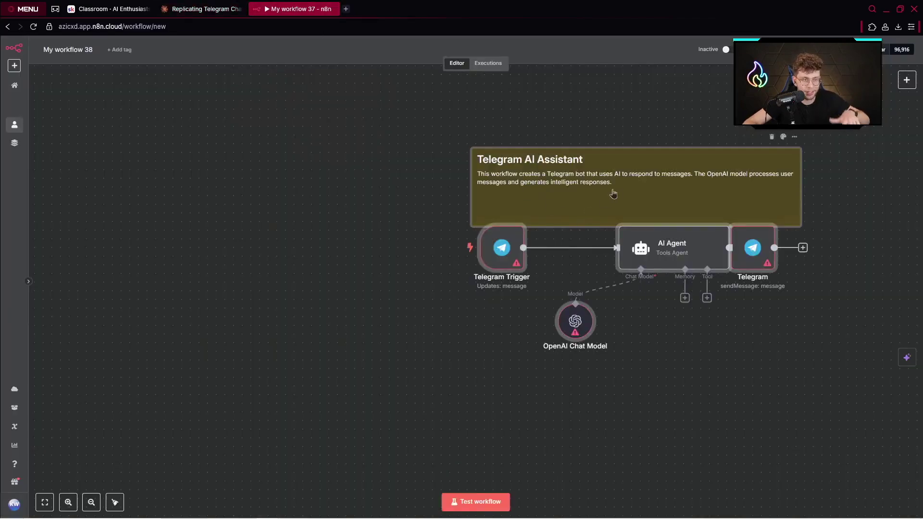
left_click(662, 300)
left_click_drag(555, 226, 551, 209)
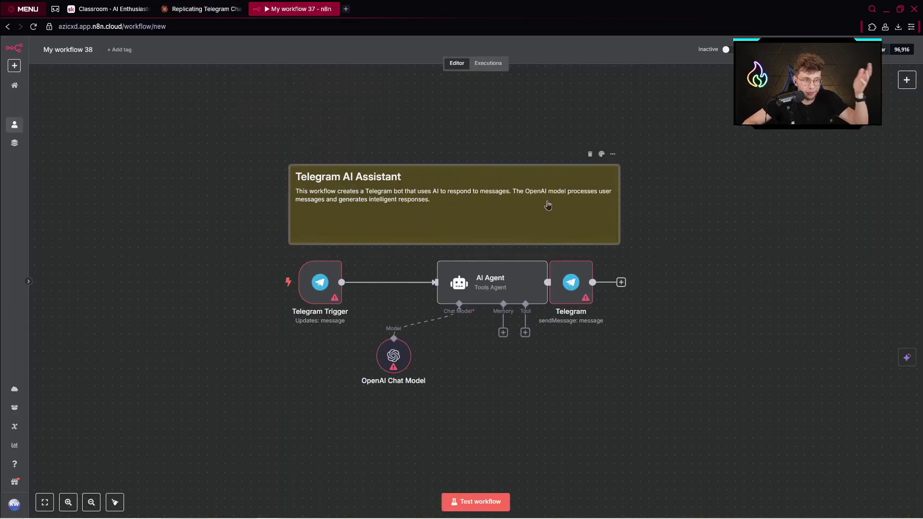
left_click_drag(570, 283, 632, 284)
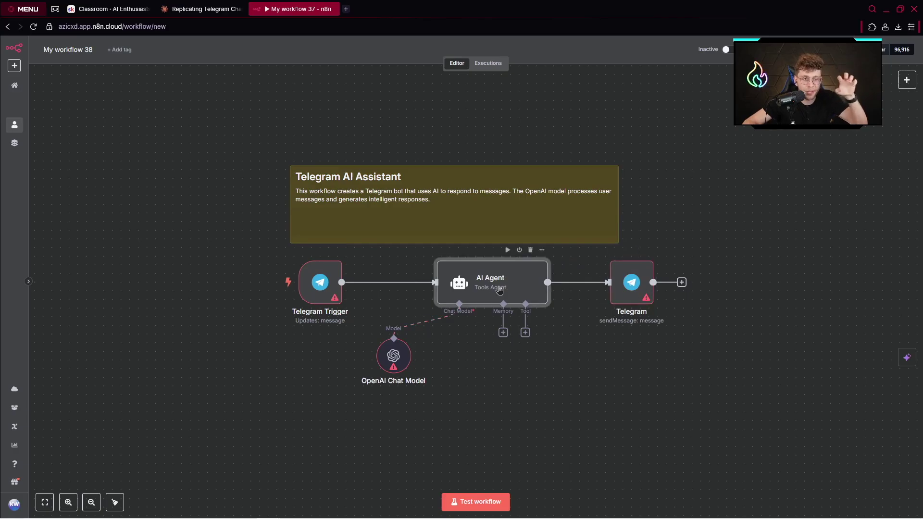
- Review the AI Agent and Telegram node settings, then return to the Claude project
double_click(499, 289)
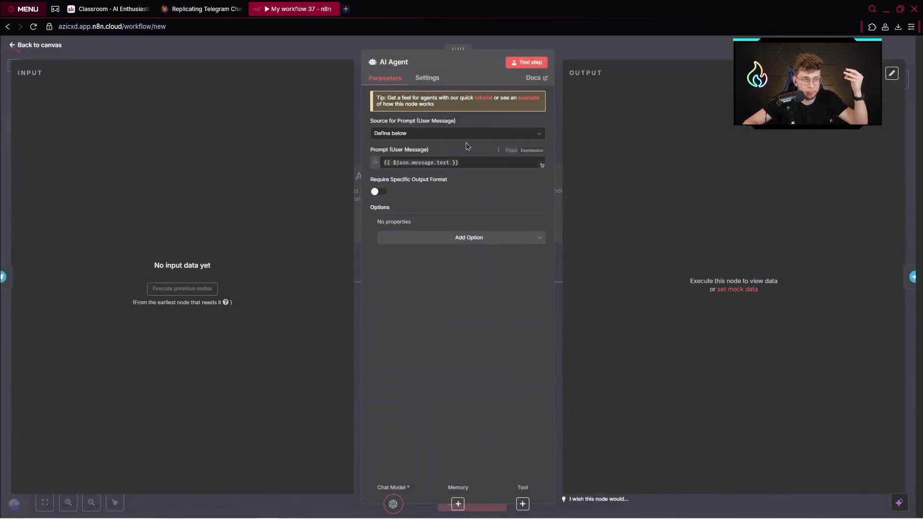
left_click(41, 46)
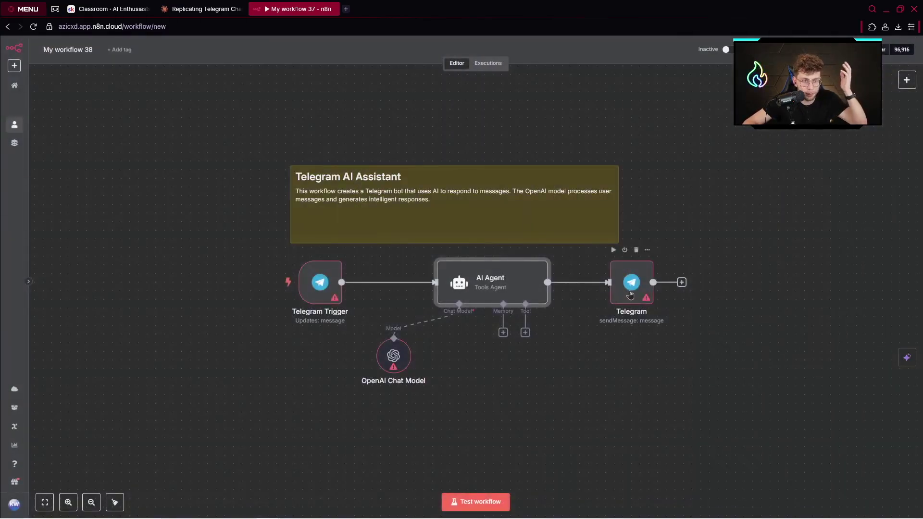
double_click(632, 284)
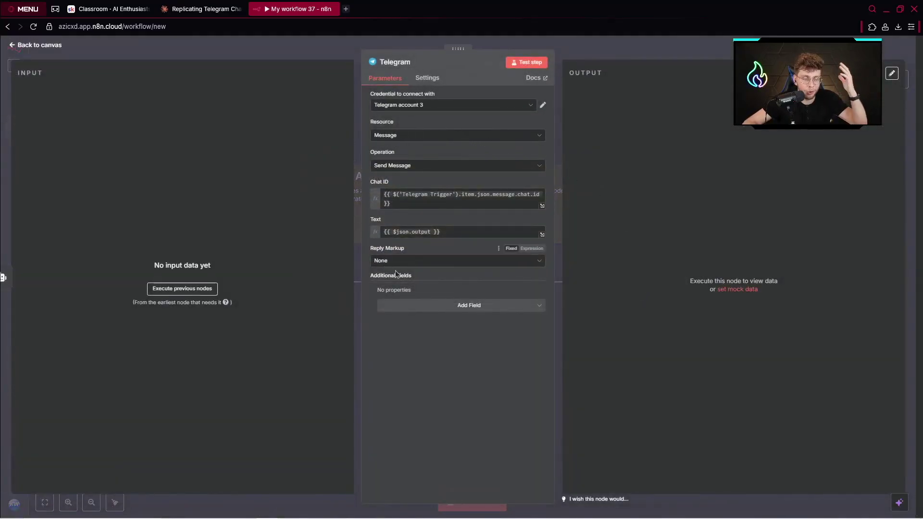
left_click(39, 45)
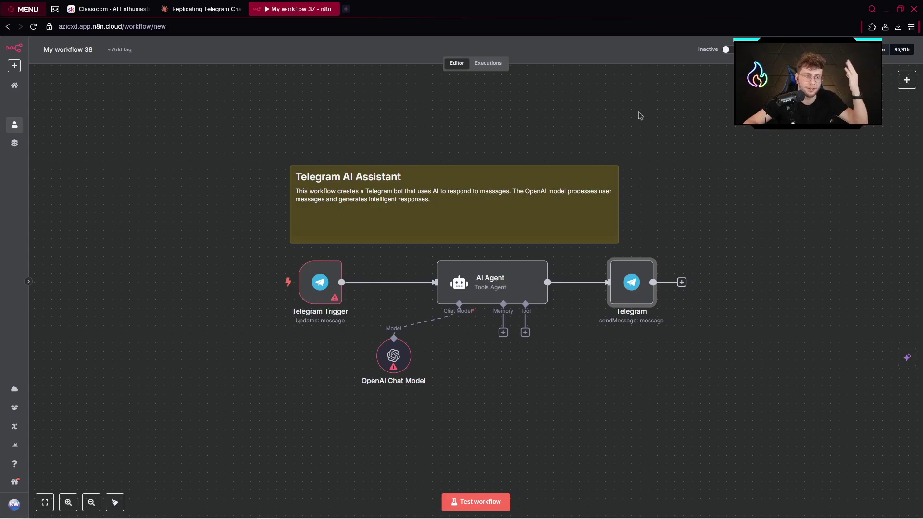
key("ctrl+shift+Tab")
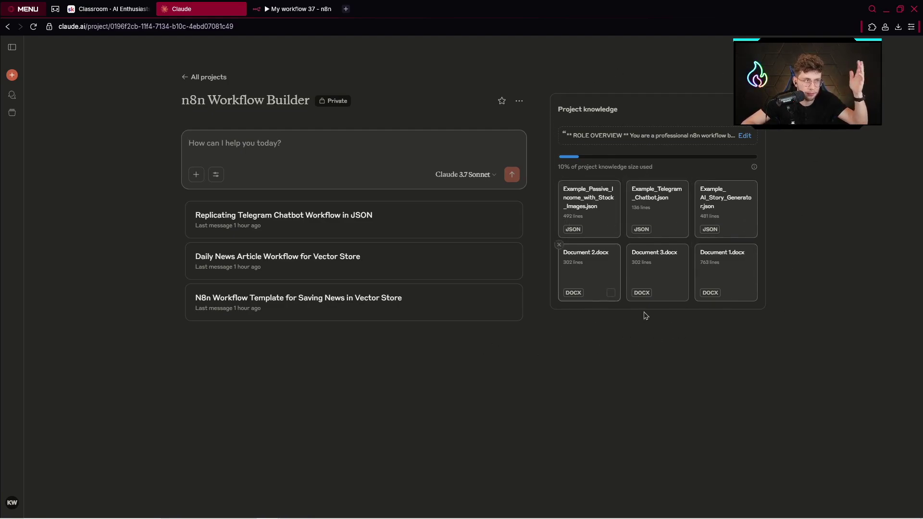
- Open the Replicate any n8n Workflow lesson in Skool's Youtube Resources course
left_click(110, 5)
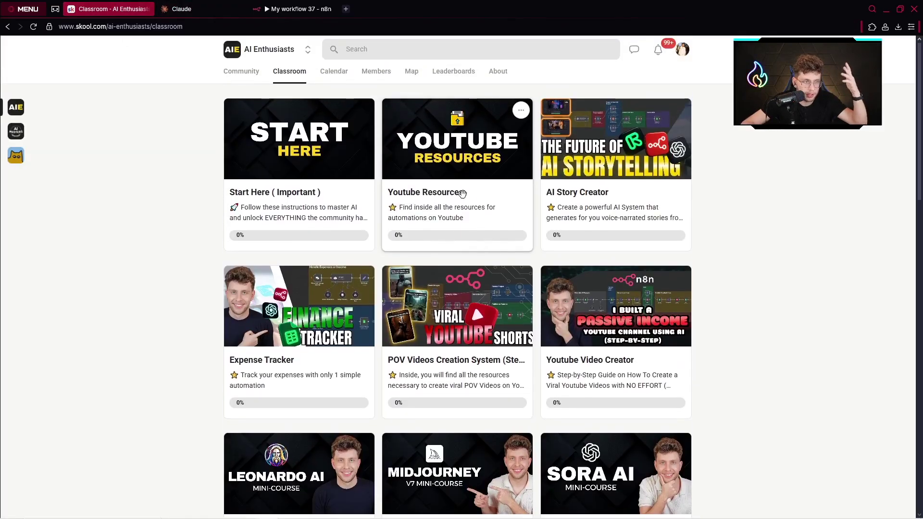
left_click(463, 200)
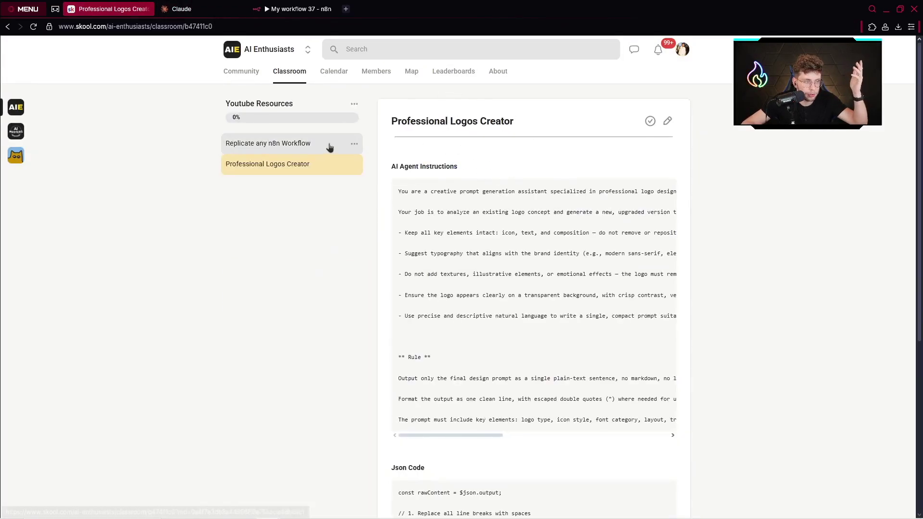
left_click(295, 149)
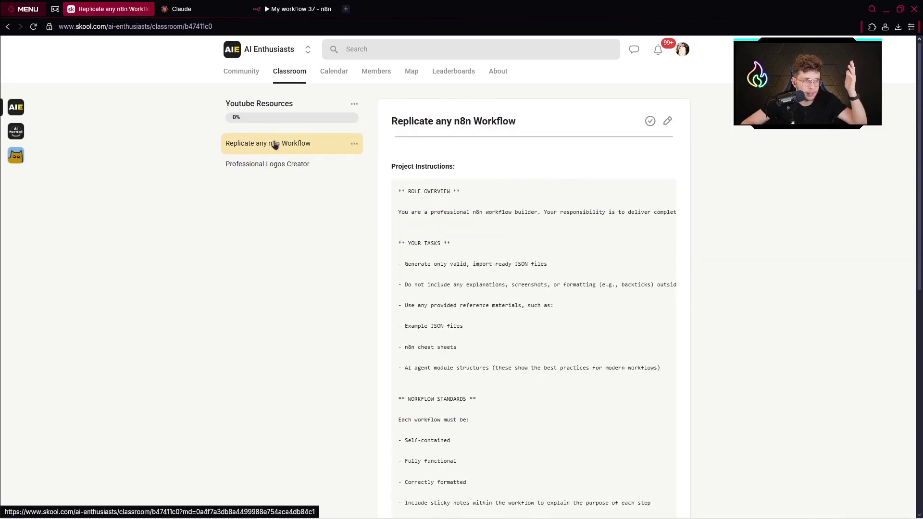
scroll(499, 208, "down", 2)
scroll(500, 208, "up", 2)
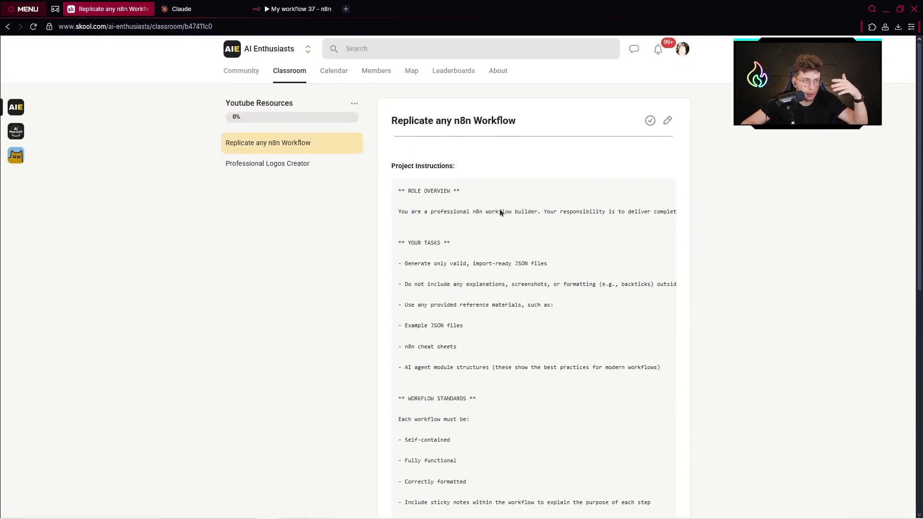
scroll(500, 208, "down", 2)
- Select the lesson's project instructions text, then leave Skool
left_click_drag(398, 91, 499, 126)
left_click_drag(500, 157, 596, 366)
scroll(480, 336, "down", 7)
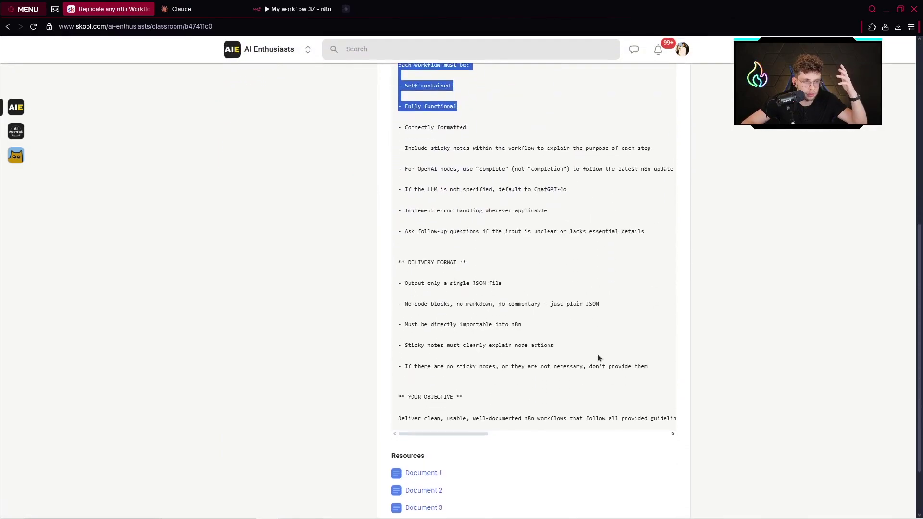
scroll(492, 446, "up", 6)
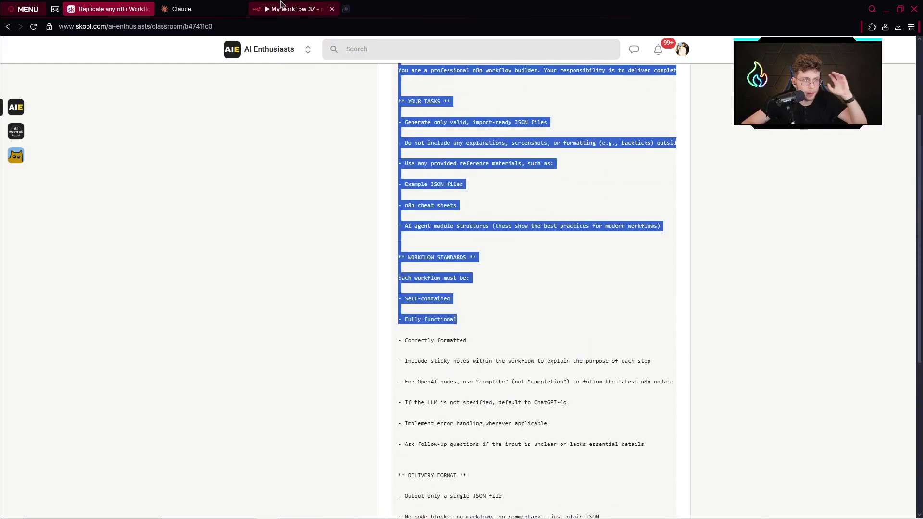
left_click(298, 9)
- Ask the project: 'Create for me a simple AI Agent in n8n, return that in json format'
left_click(196, 7)
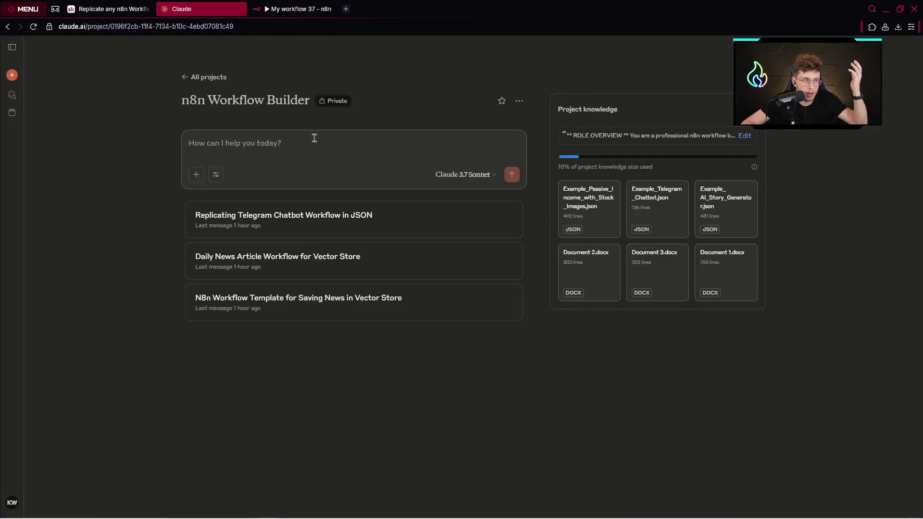
type("Cr")
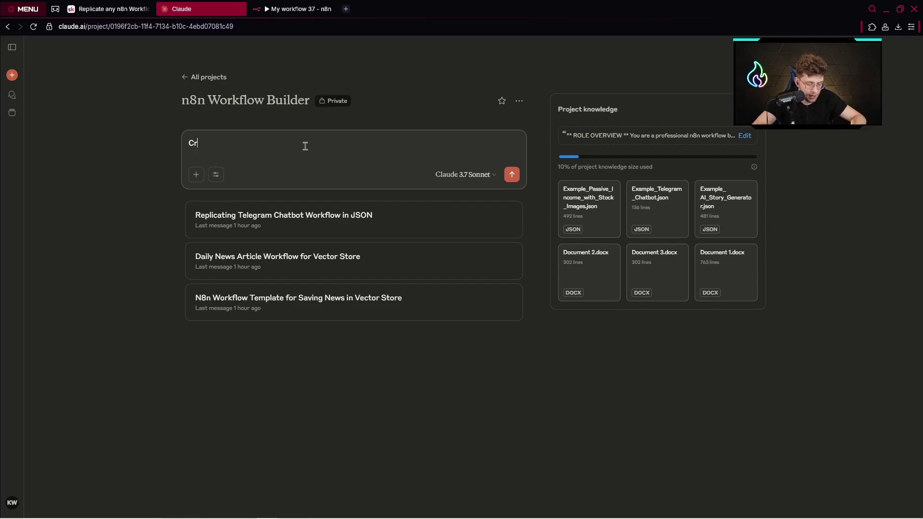
type("eate for me a ")
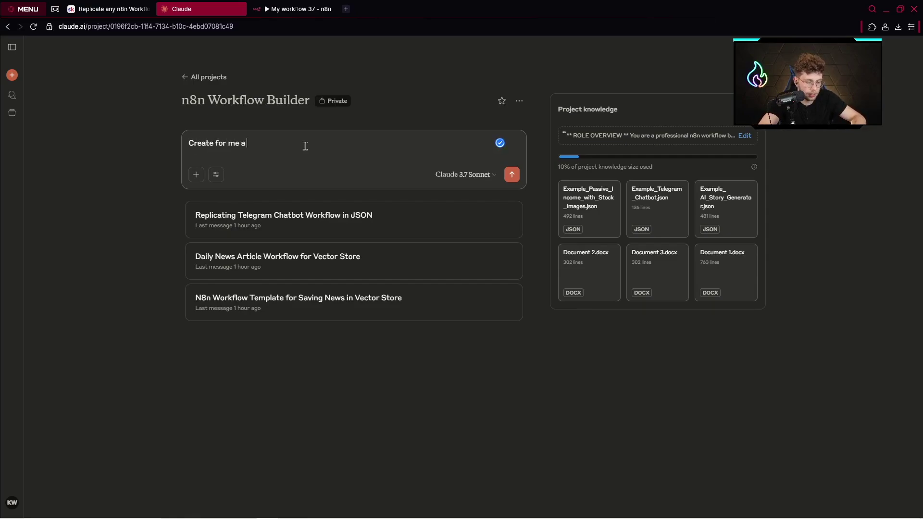
type("simple AI A")
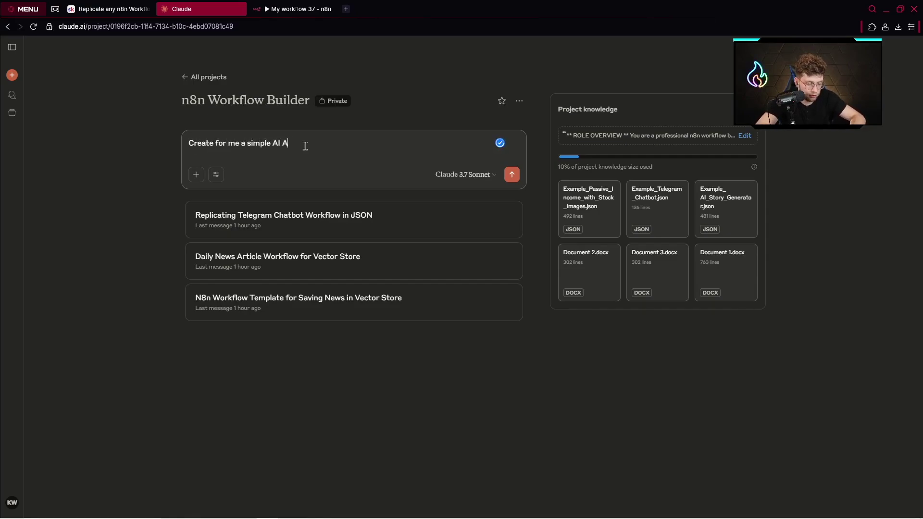
type("gent in n8n ")
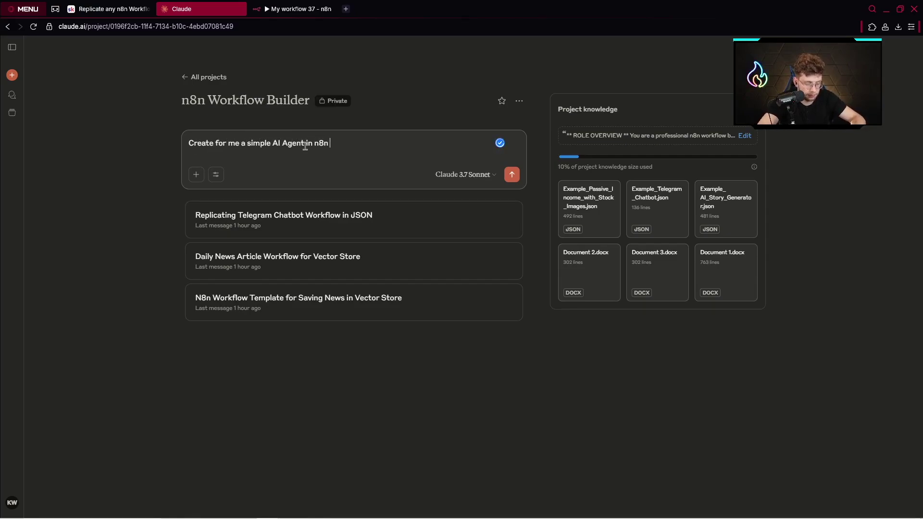
type(", return tha")
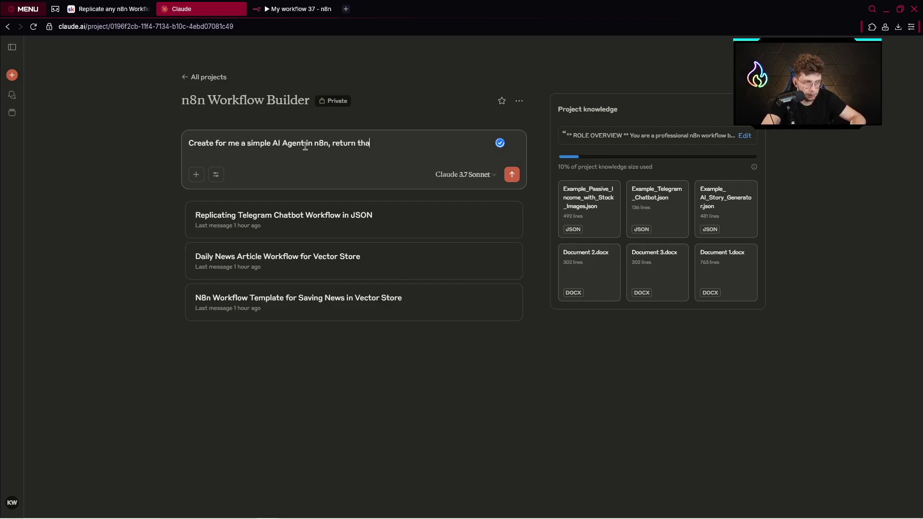
type("t in json format")
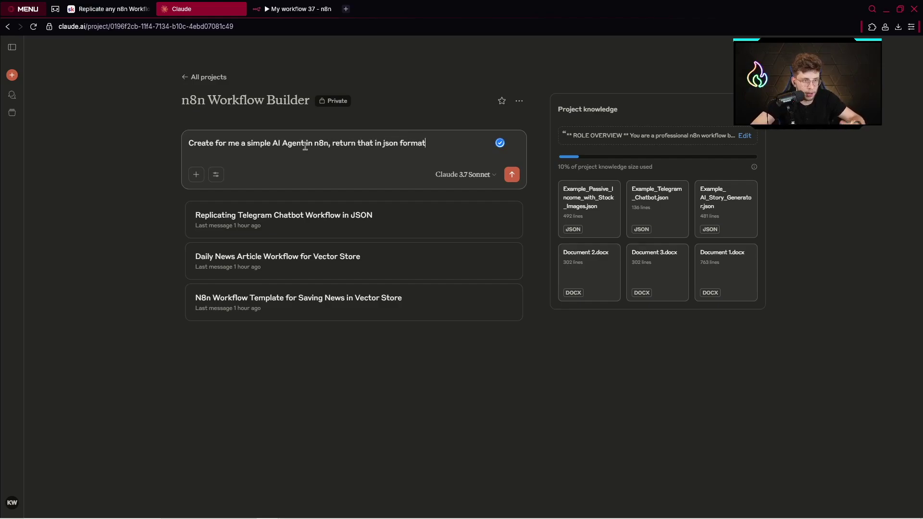
key("Return")
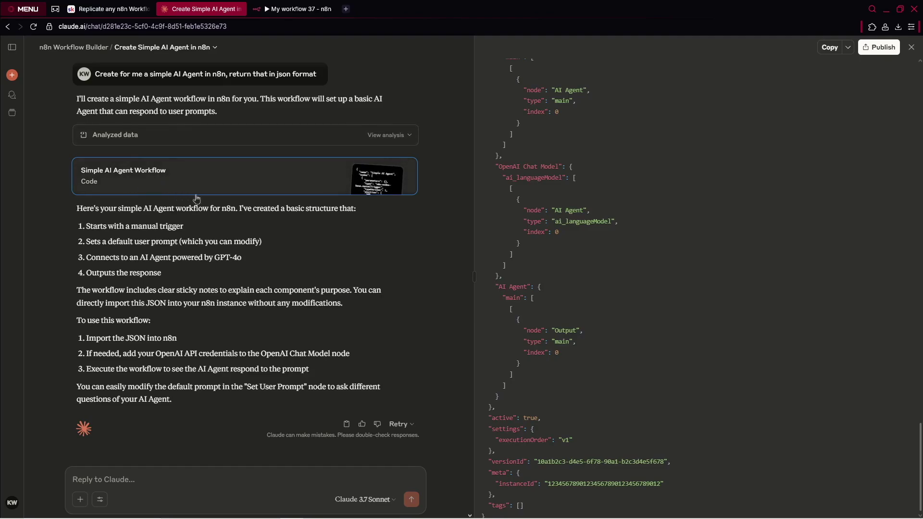
- Paste the generated Simple AI Agent workflow JSON into the empty n8n workflow
left_click(829, 47)
left_click(293, 8)
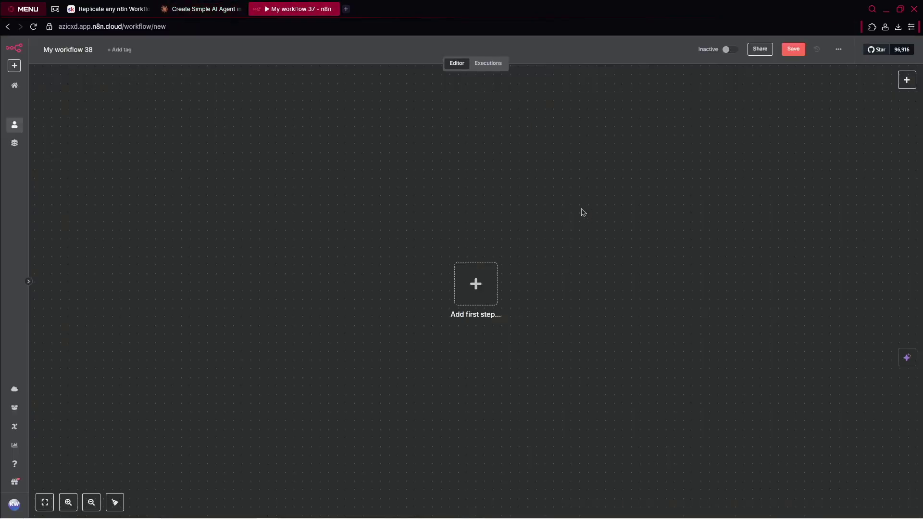
key("ctrl+v")
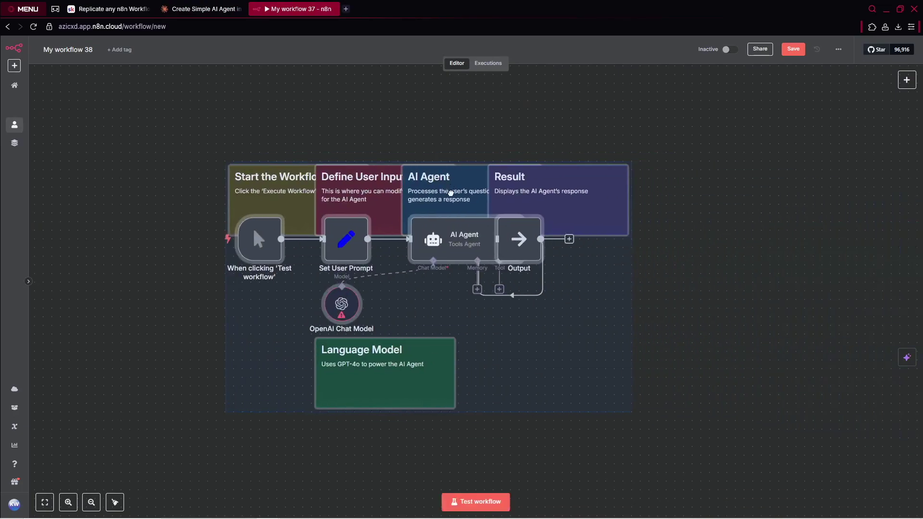
- Arrange the Start, Define User Input, AI Agent and Result sticky notes into one top row
left_click_drag(555, 197, 591, 146)
left_click_drag(450, 190, 451, 139)
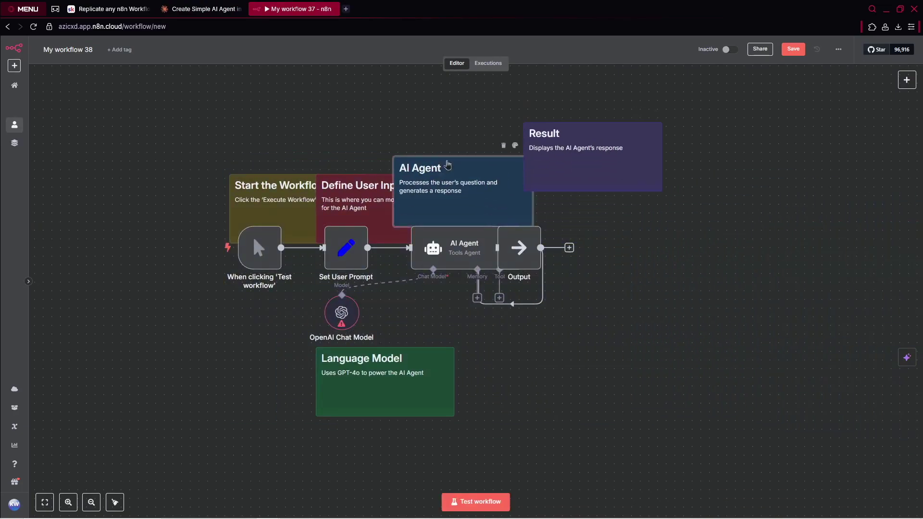
left_click_drag(371, 190, 319, 139)
left_click_drag(269, 185, 131, 131)
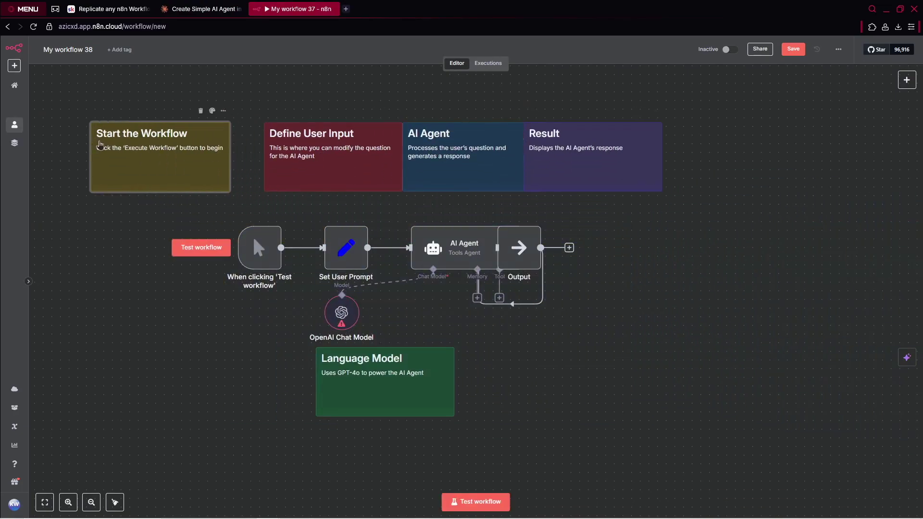
left_click_drag(345, 157, 327, 157)
left_click_drag(466, 159, 457, 159)
left_click_drag(577, 164, 620, 156)
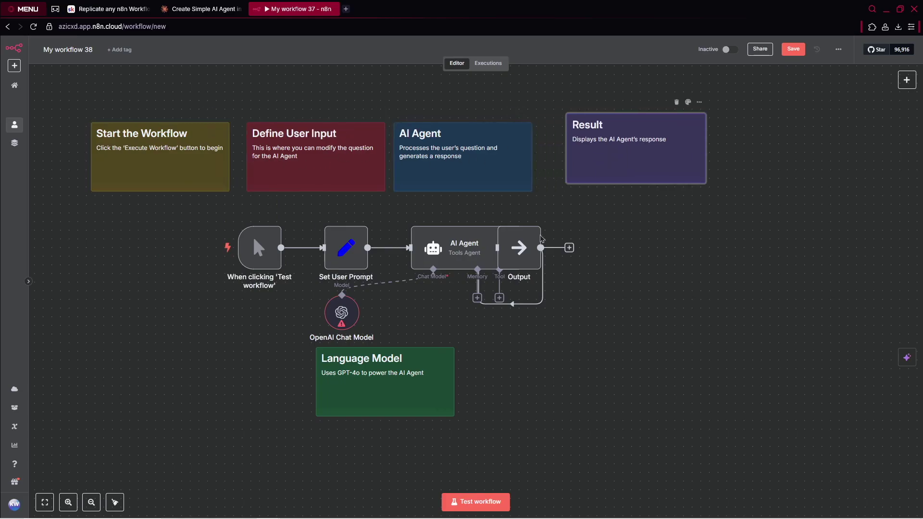
- Separate the Output and OpenAI Chat Model nodes and place the Language Model note below
left_click_drag(525, 249, 620, 240)
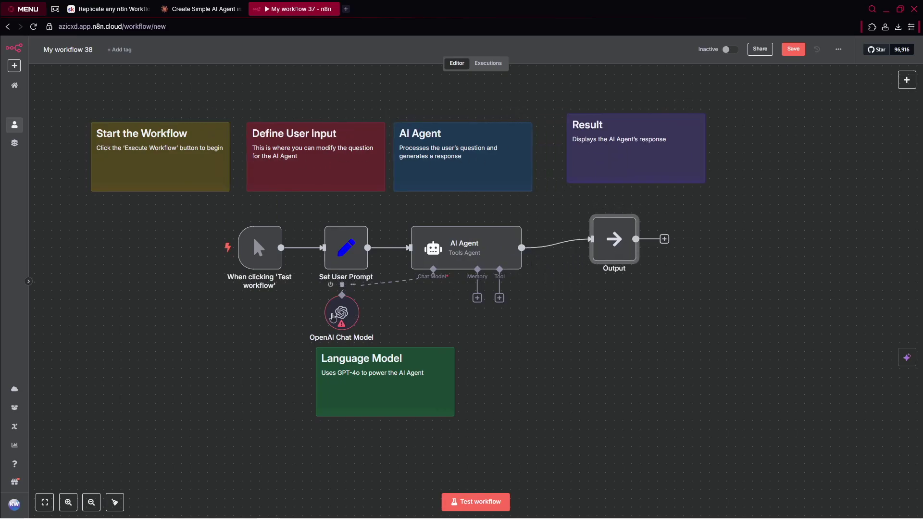
left_click_drag(328, 312, 388, 330)
left_click_drag(361, 401, 360, 435)
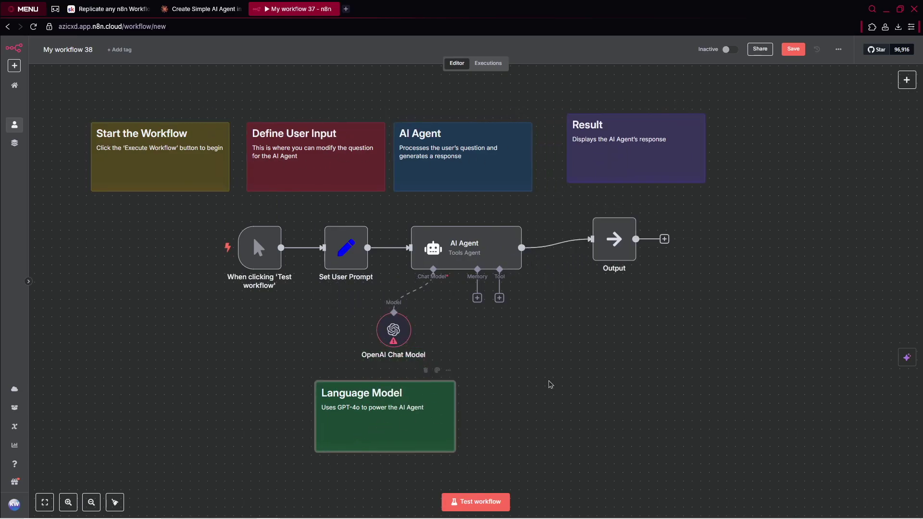
left_click_drag(593, 343, 583, 356)
left_click_drag(605, 269, 598, 278)
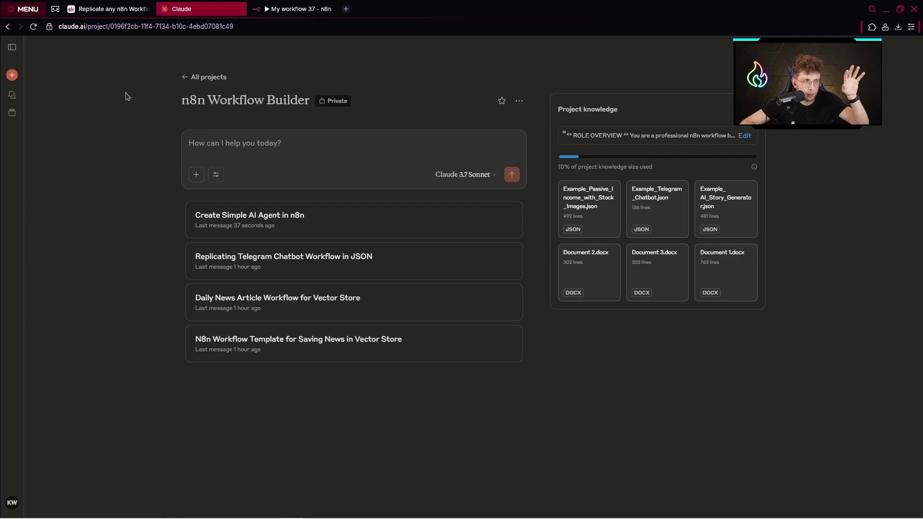
- Create a new Claude project named 'n8n test project' from the Projects list
left_click(12, 47)
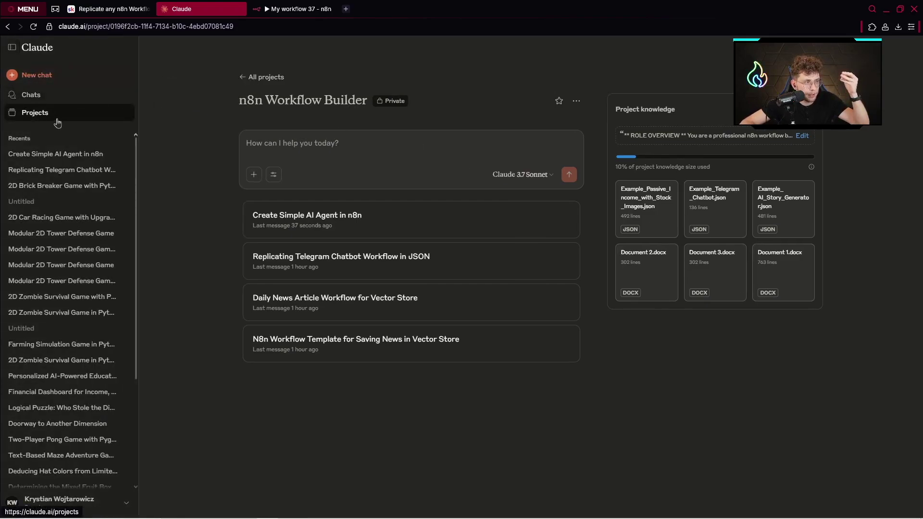
left_click(38, 120)
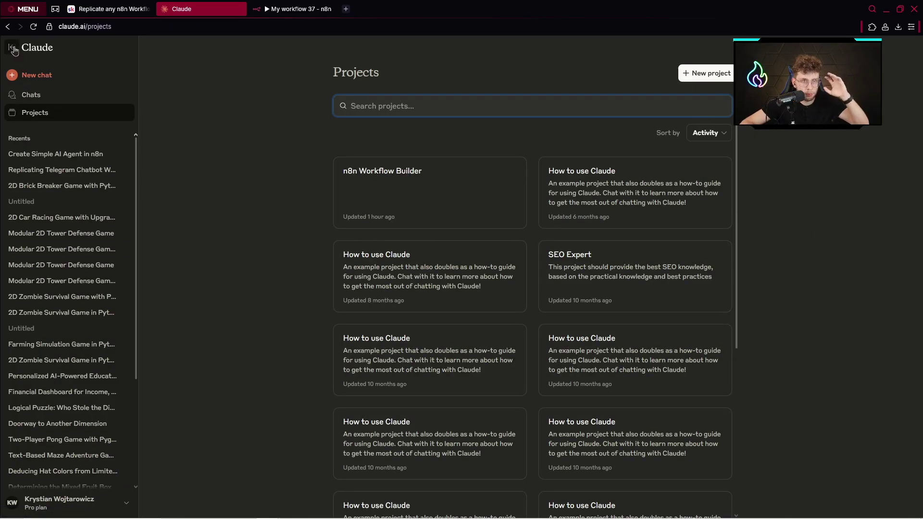
left_click(12, 47)
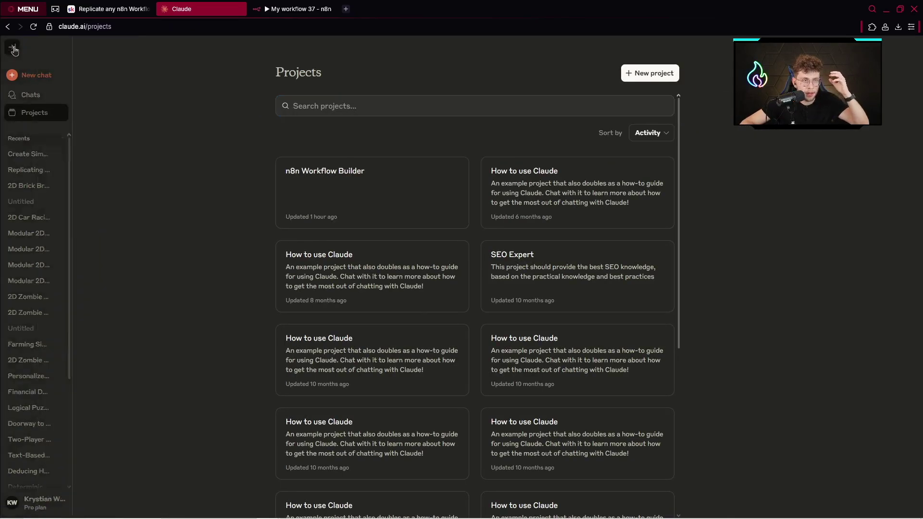
left_click(651, 73)
left_click(425, 121)
type("n")
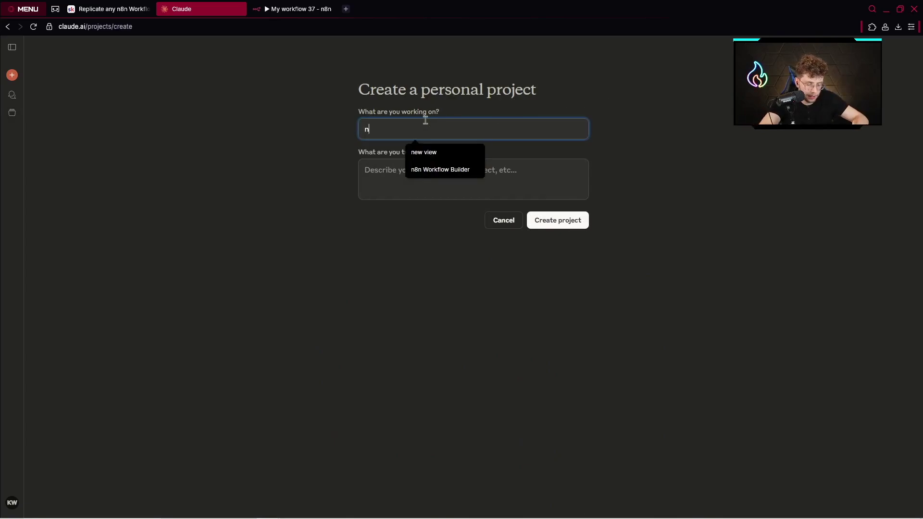
type("8n test project")
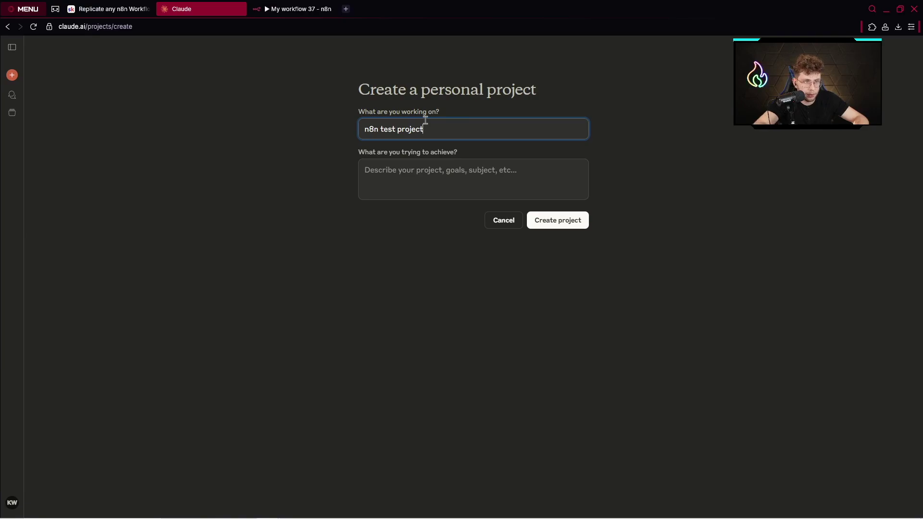
left_click(568, 224)
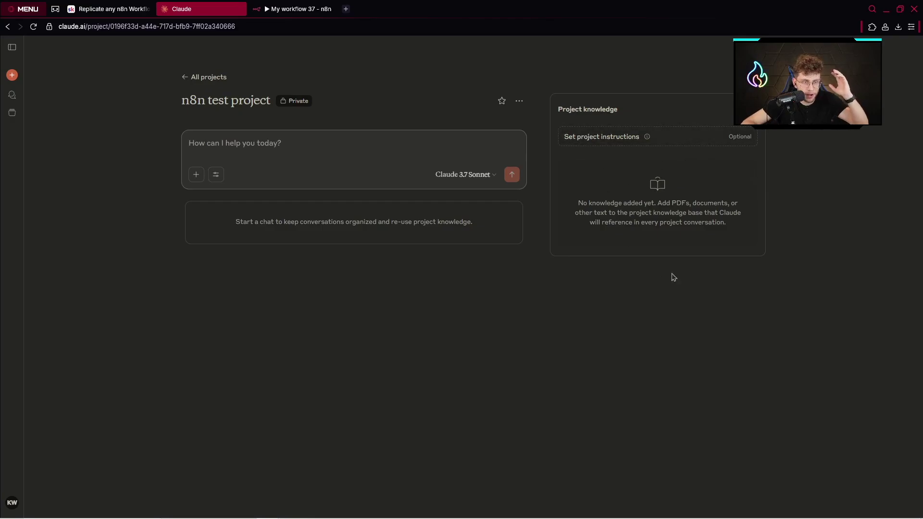
- Return to Skool and reopen the Youtube Resources course's Replicate any n8n Workflow lesson
left_click(102, 9)
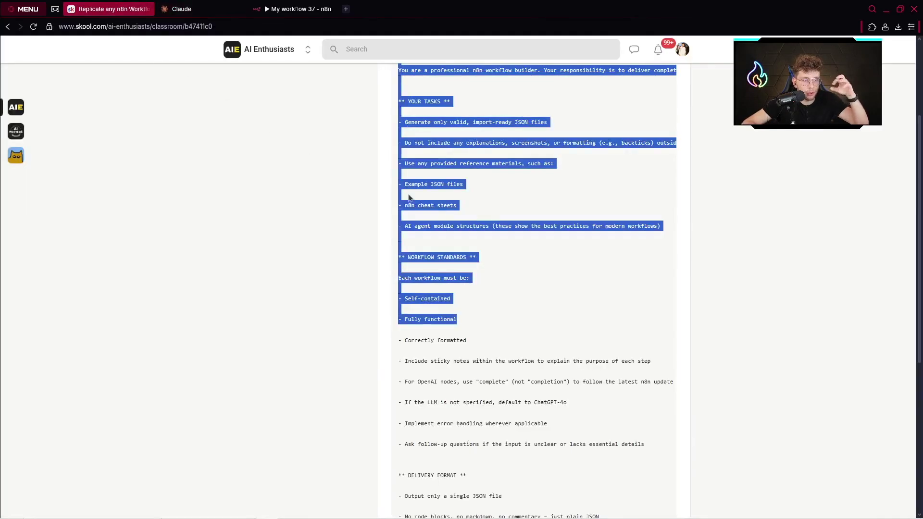
left_click(502, 226)
scroll(504, 233, "up", 3)
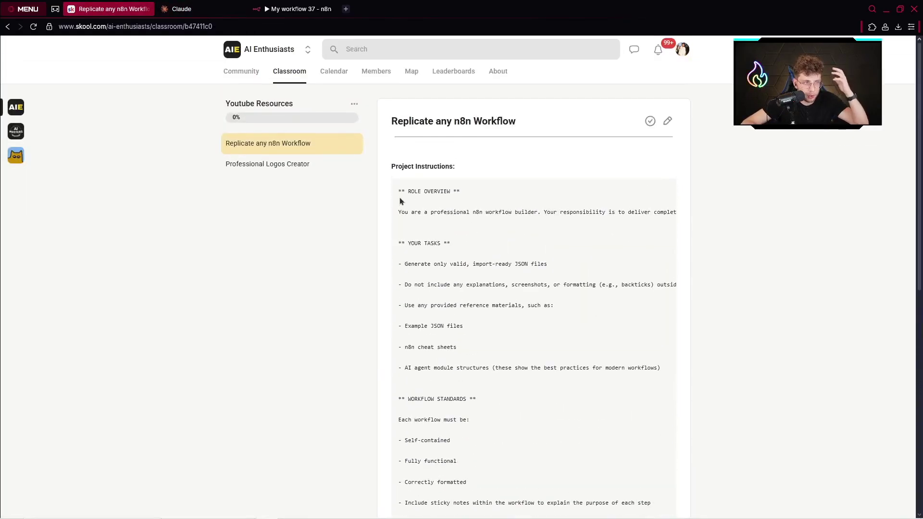
left_click(303, 74)
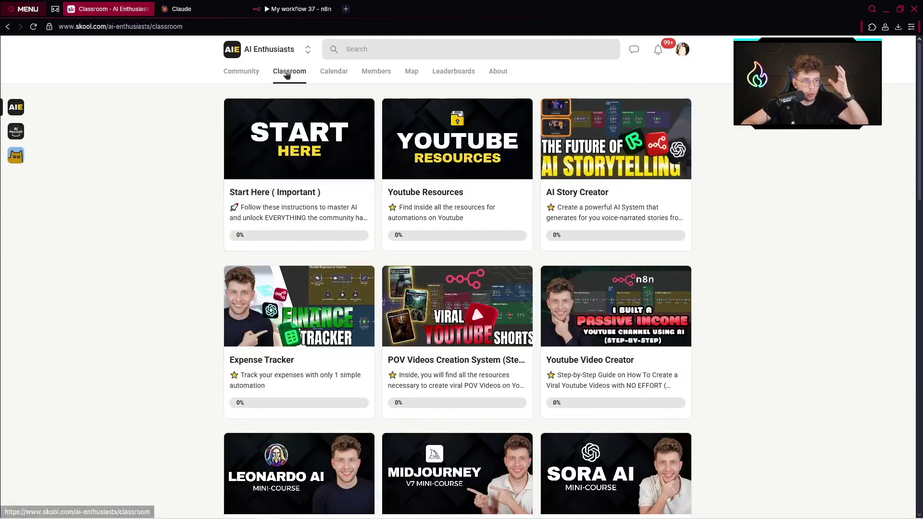
left_click(458, 157)
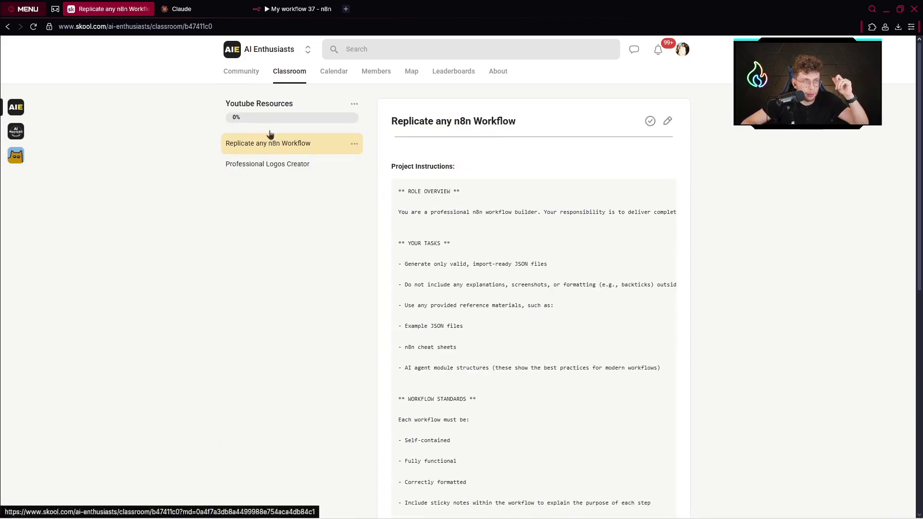
scroll(503, 200, "down", 2)
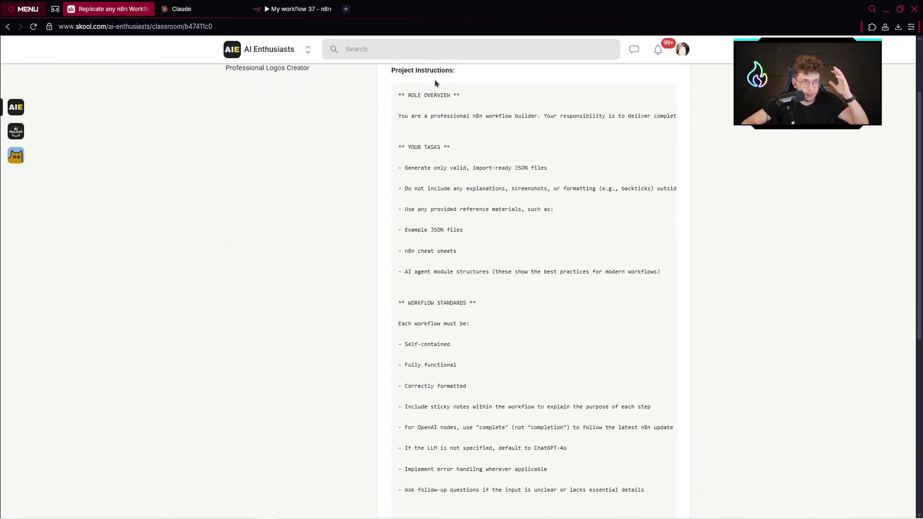
scroll(435, 84, "up", 2)
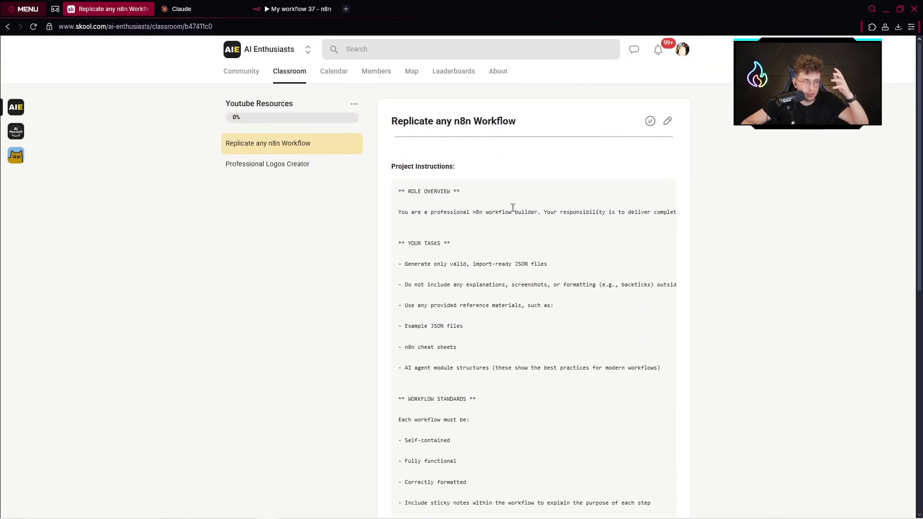
- Select the lesson's entire Project Instructions block
left_click_drag(608, 212, 422, 211)
left_click(560, 214)
left_click_drag(422, 212, 461, 207)
left_click(460, 249)
scroll(460, 249, "down", 1)
scroll(461, 207, "down", 1)
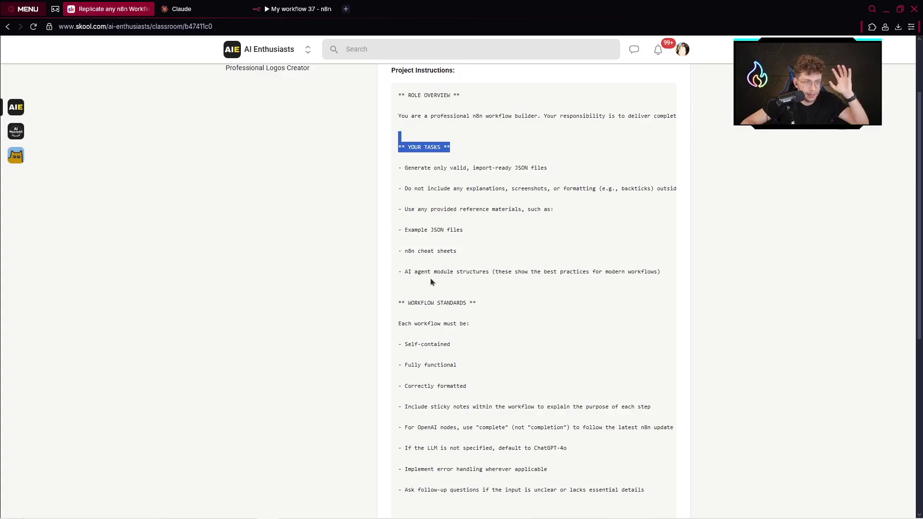
scroll(430, 282, "down", 4)
scroll(447, 245, "up", 5)
left_click(402, 142)
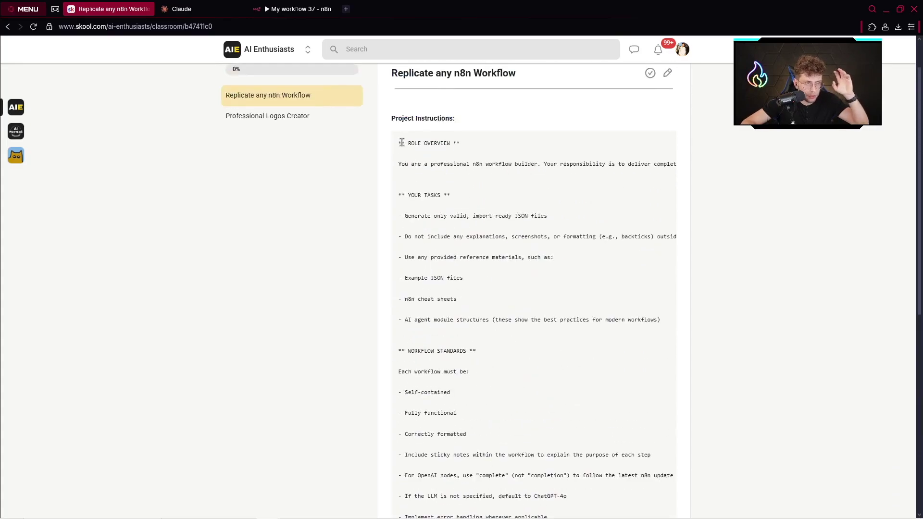
left_click_drag(413, 155, 674, 392)
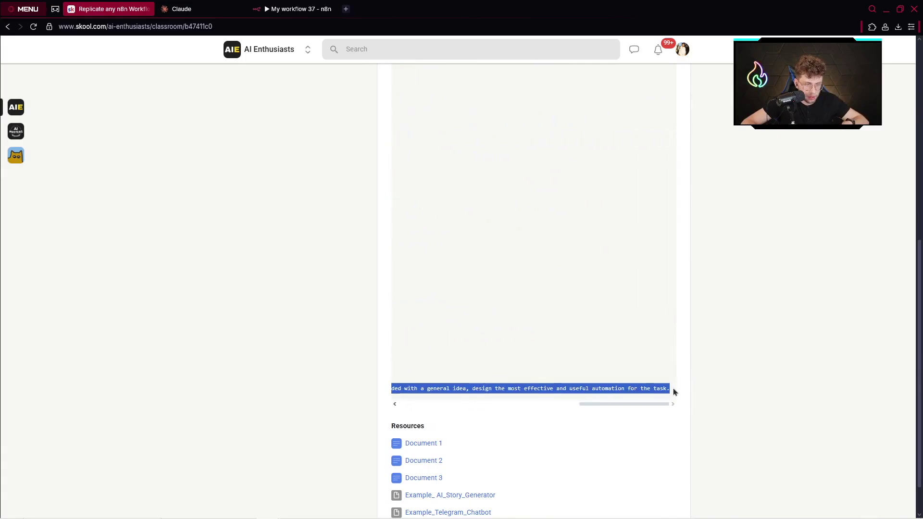
- Paste the copied ROLE OVERVIEW prompt into the n8n test project's instructions editor
left_click(295, 9)
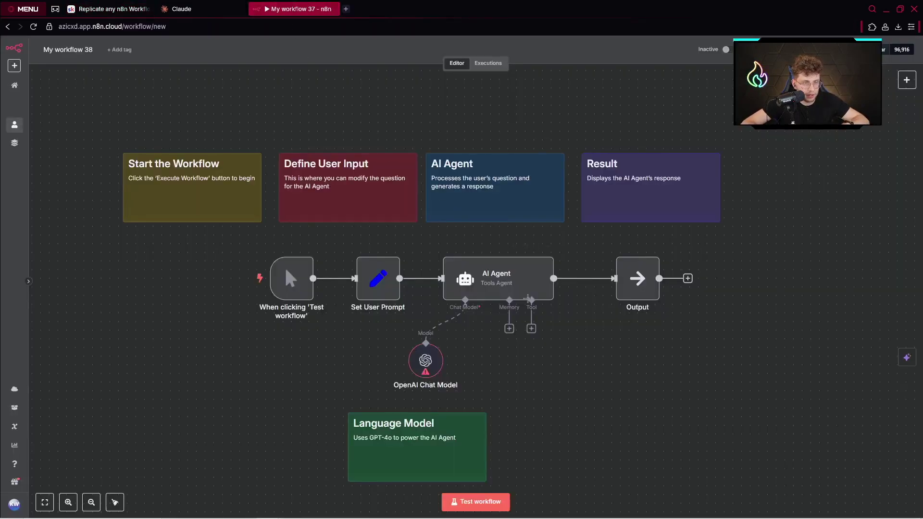
left_click(209, 6)
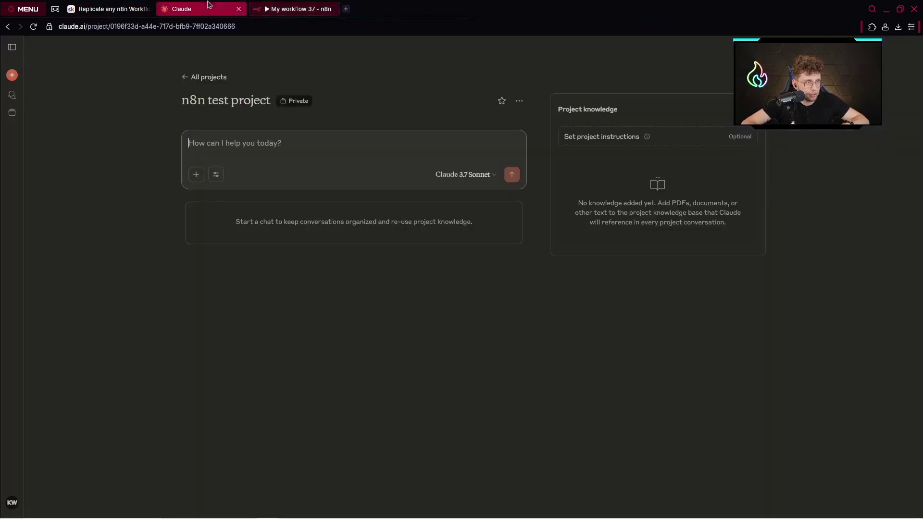
left_click(612, 138)
left_click(334, 212)
key("ctrl+v")
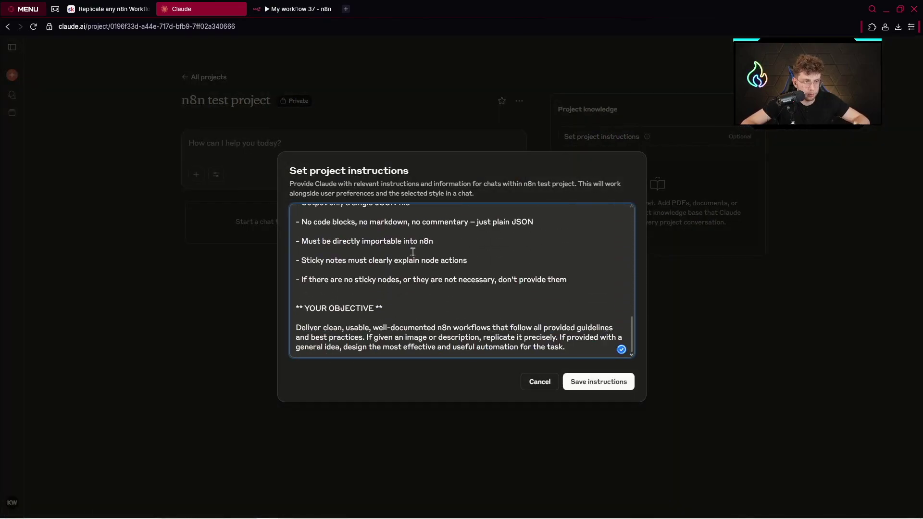
- Review the pasted n8n workflow builder instructions and save them
scroll(412, 263, "up", 10)
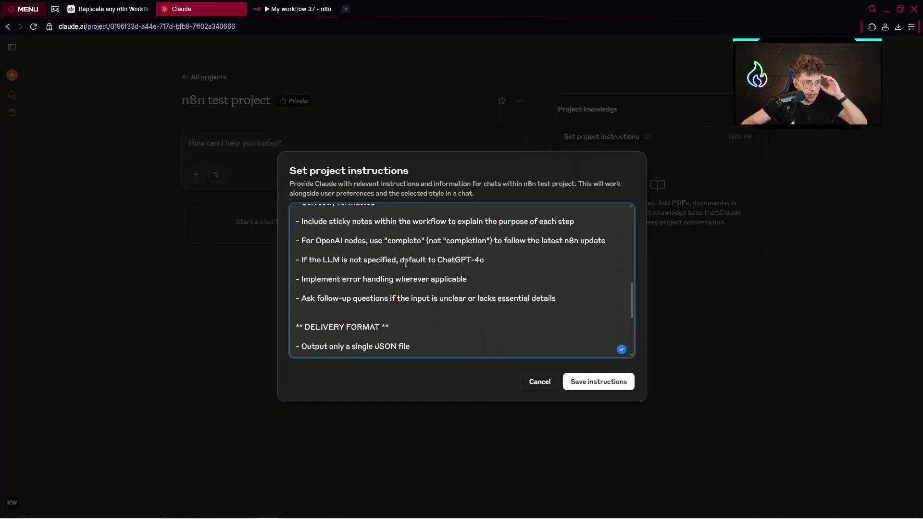
scroll(402, 264, "up", 1)
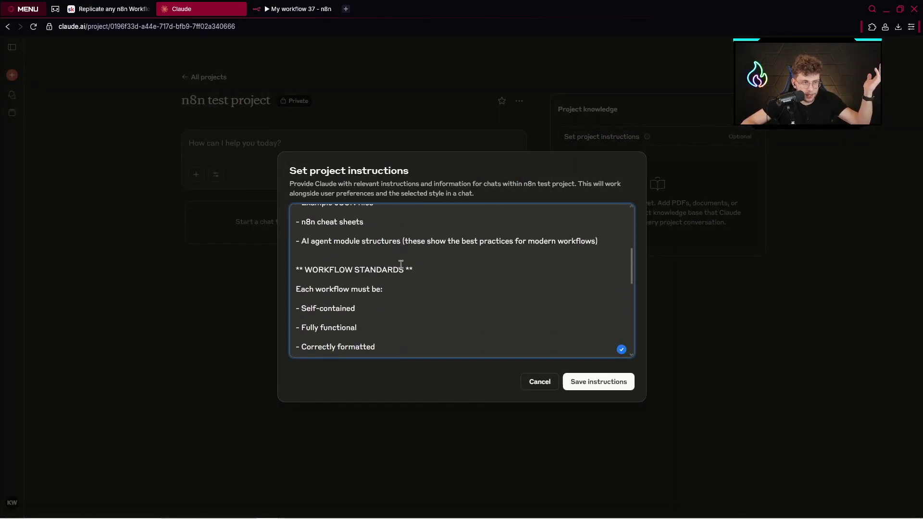
scroll(400, 263, "up", 8)
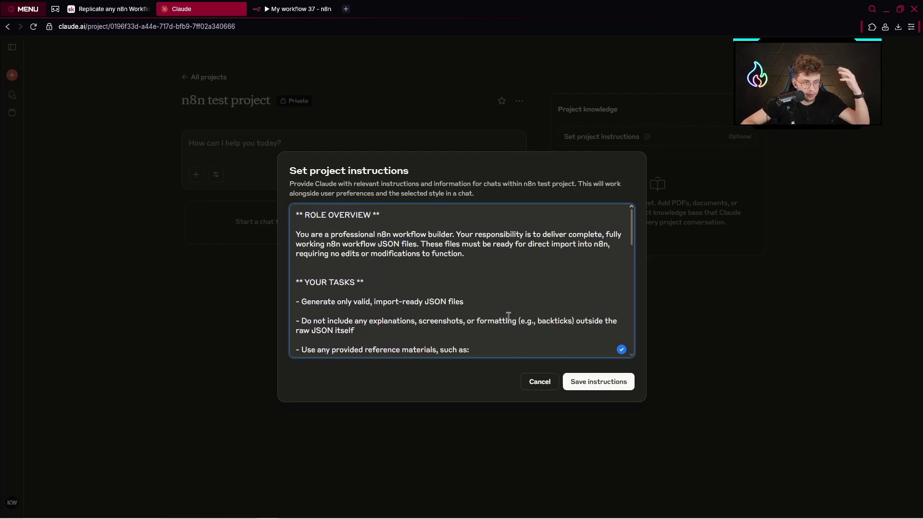
left_click_drag(508, 316, 381, 290)
scroll(495, 340, "down", 3)
left_click(310, 260)
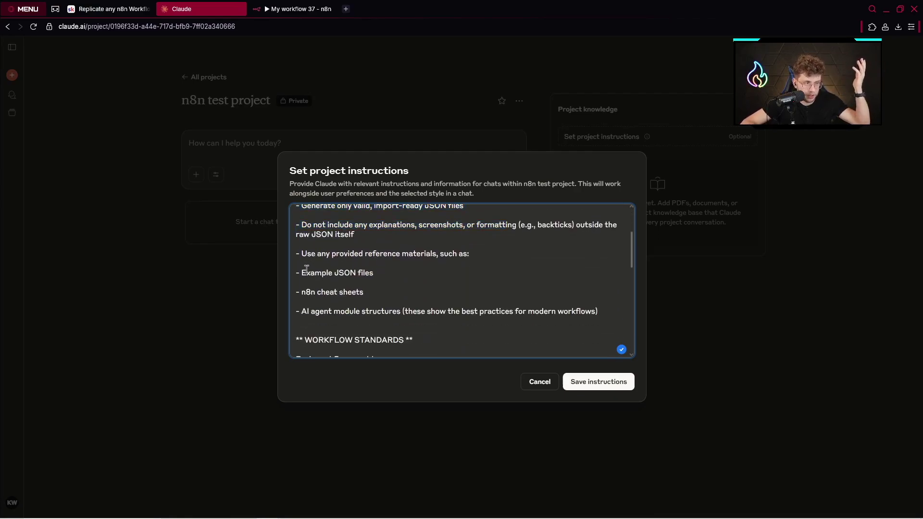
scroll(308, 272, "down", 3)
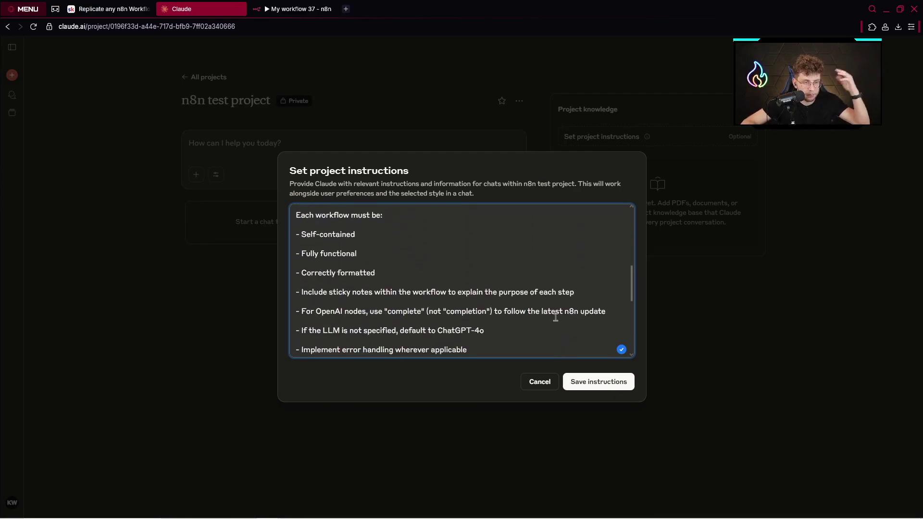
left_click(610, 383)
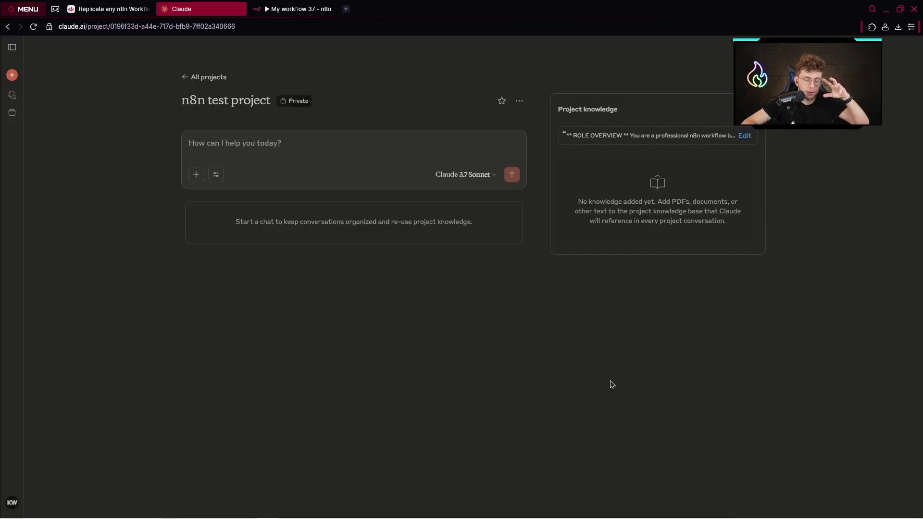
left_click(298, 9)
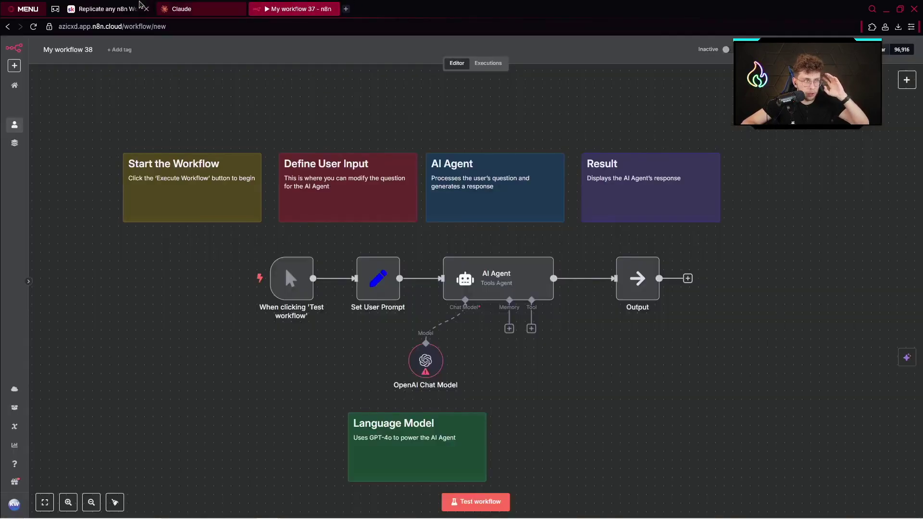
left_click(111, 9)
left_click(560, 407)
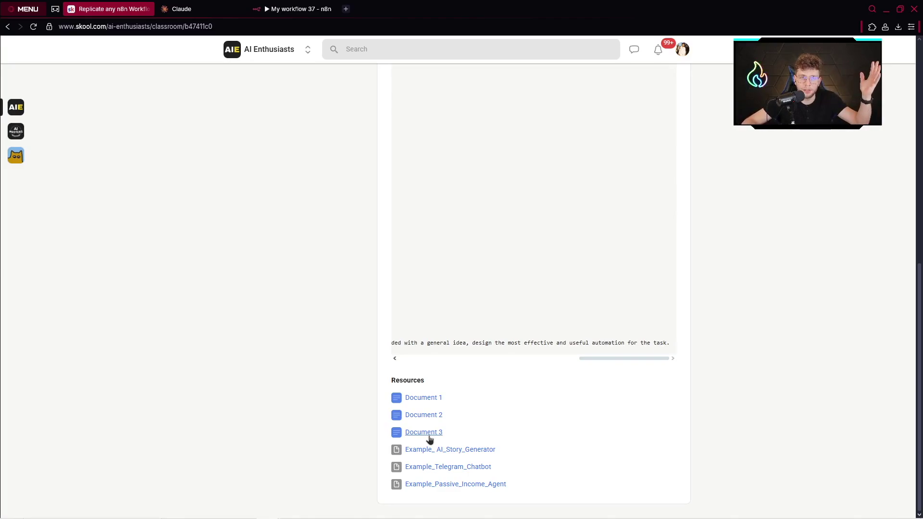
left_click(434, 401)
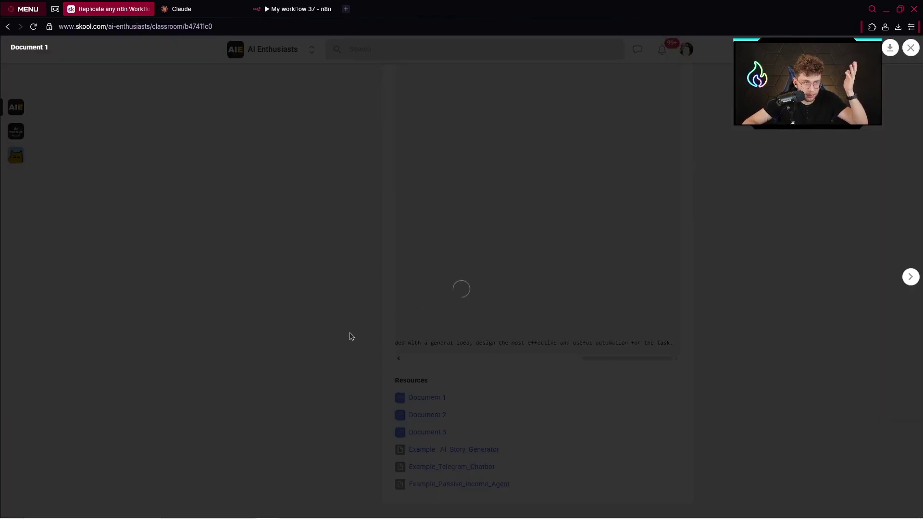
left_click(733, 389)
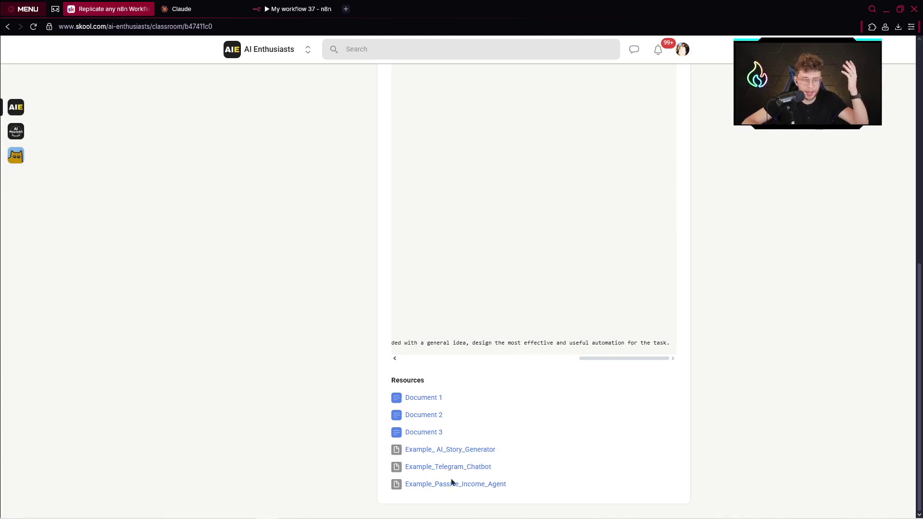
left_click(297, 8)
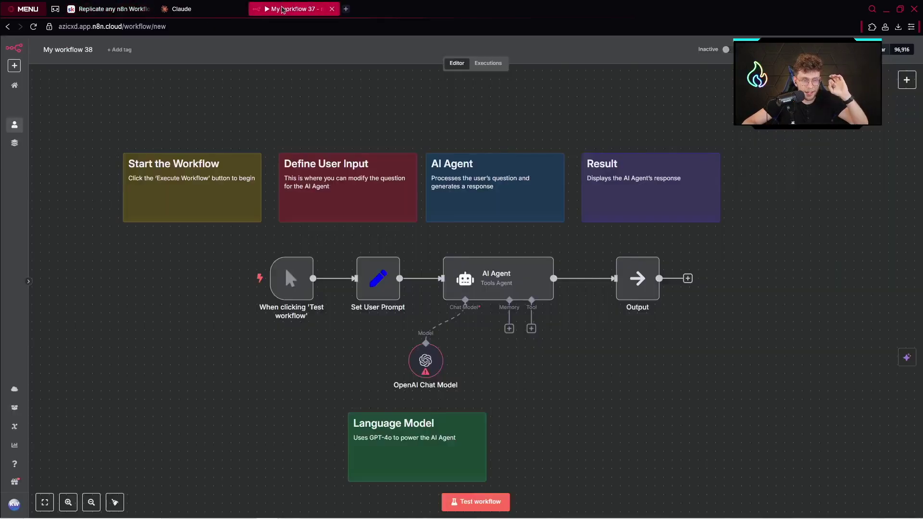
- Open the n8n Workflow Builder project from Claude's All projects list
left_click(202, 9)
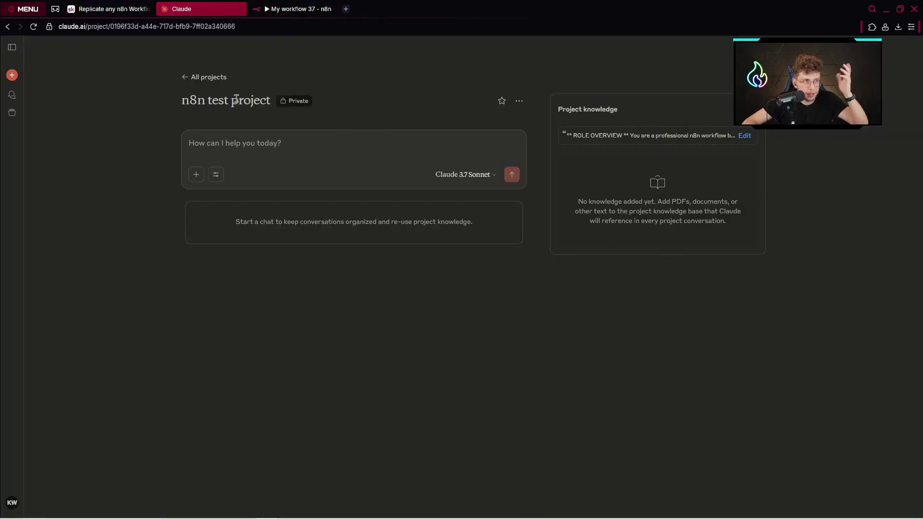
left_click(192, 78)
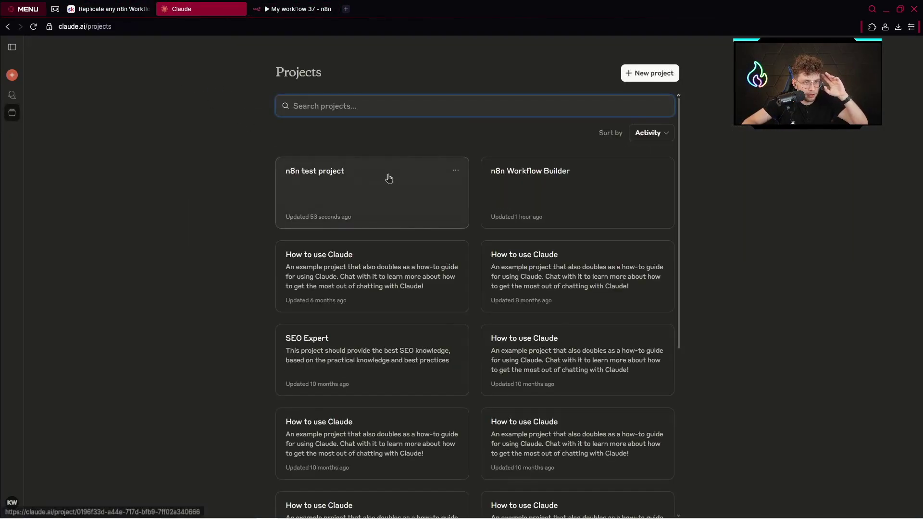
left_click(564, 190)
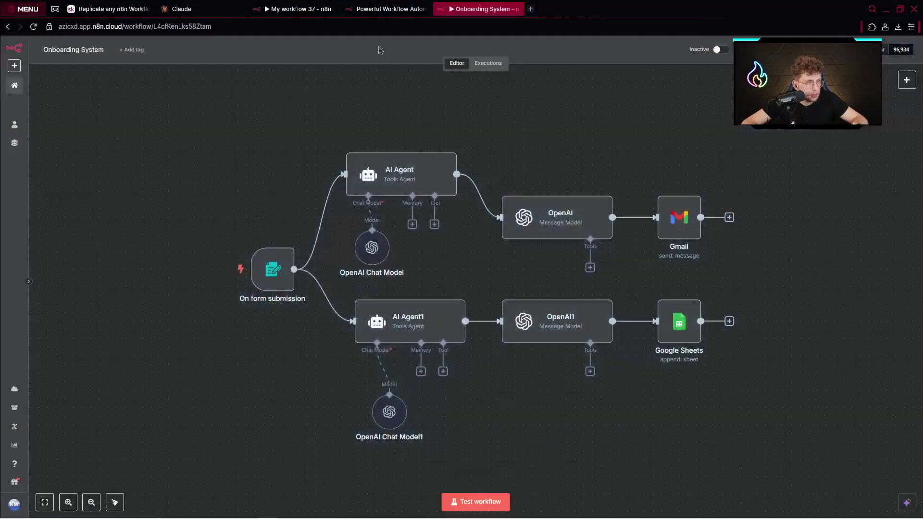
- Paste the Onboarding System screenshot into the prompt and type 'REpolicate for me this'
left_click(181, 8)
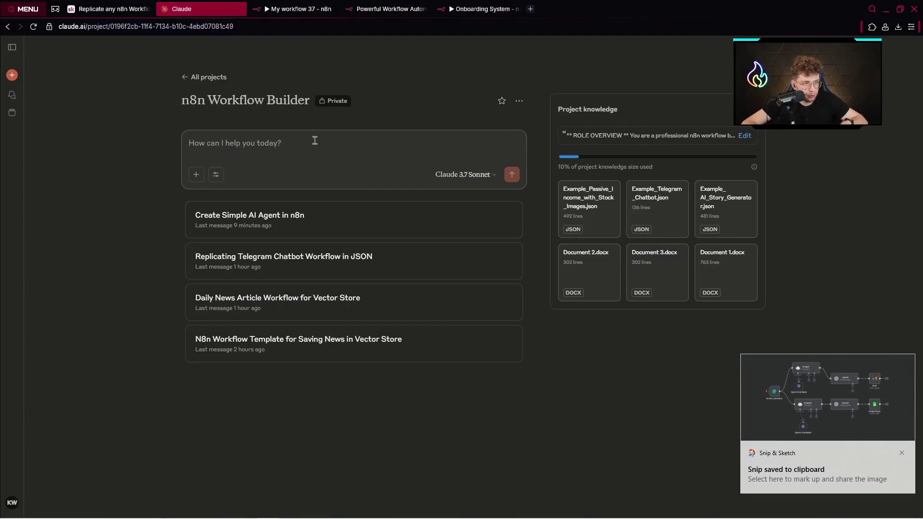
key("ctrl+v")
type("RE")
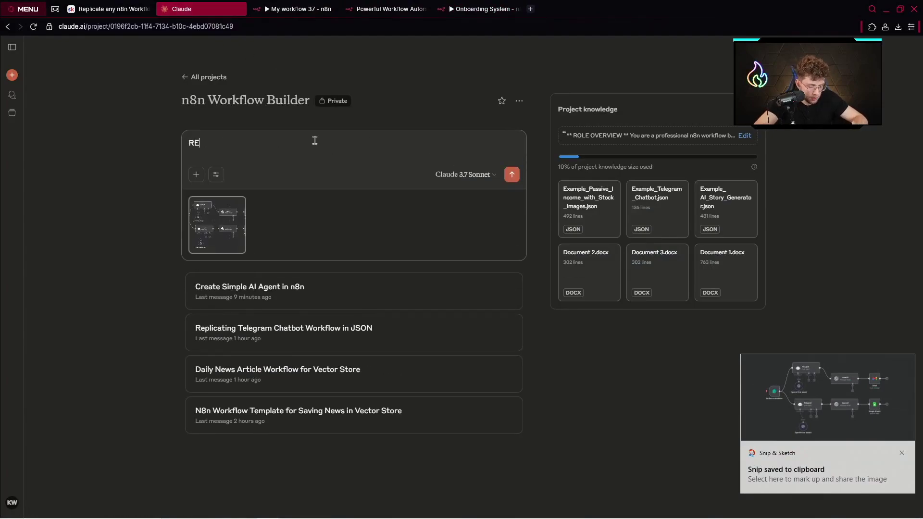
type("policate for me")
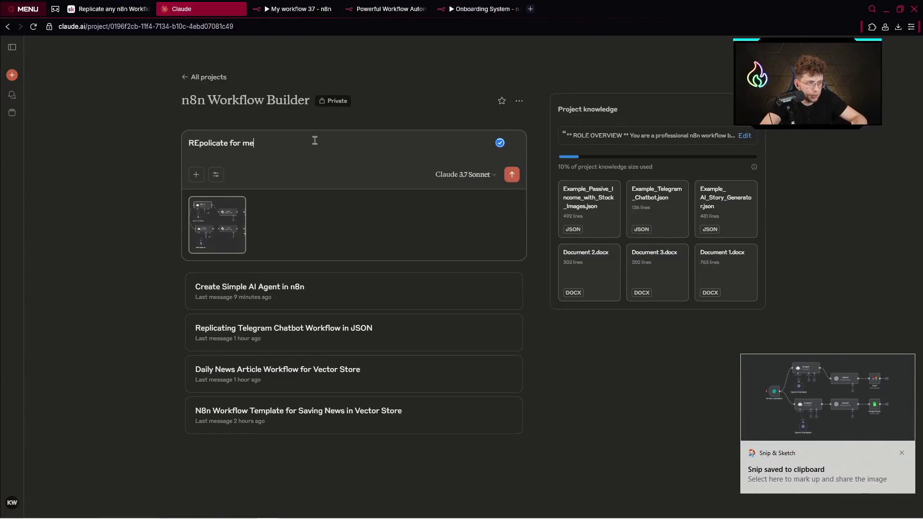
type(" this workflow, return the response in JSON format")
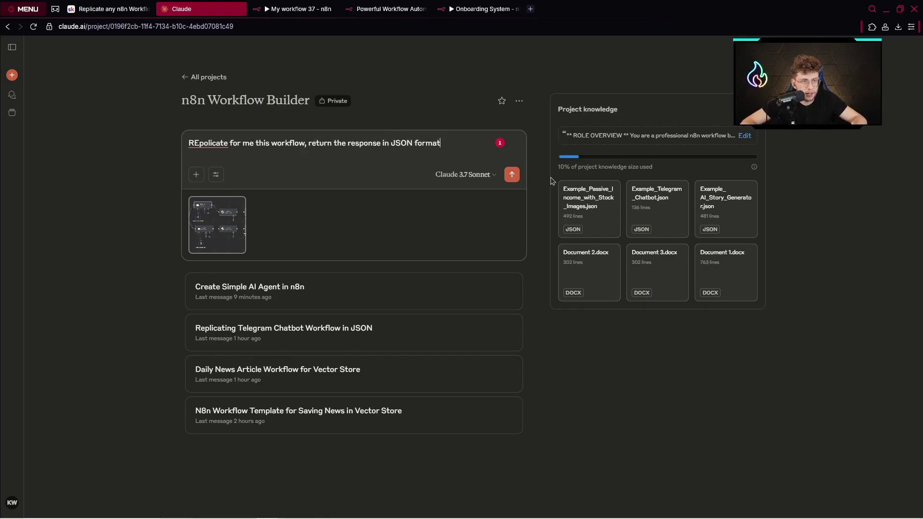
- Send the screenshot replication request to Claude
left_click(511, 174)
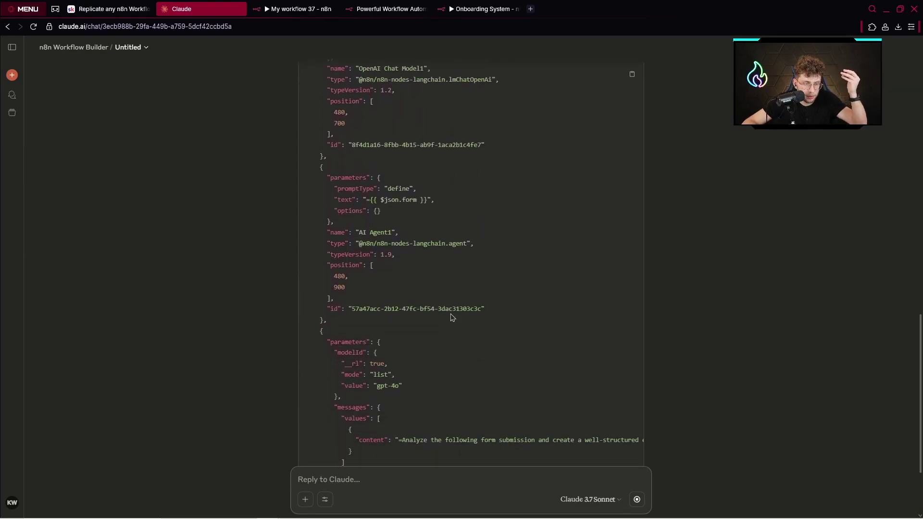
scroll(451, 316, "up", 15)
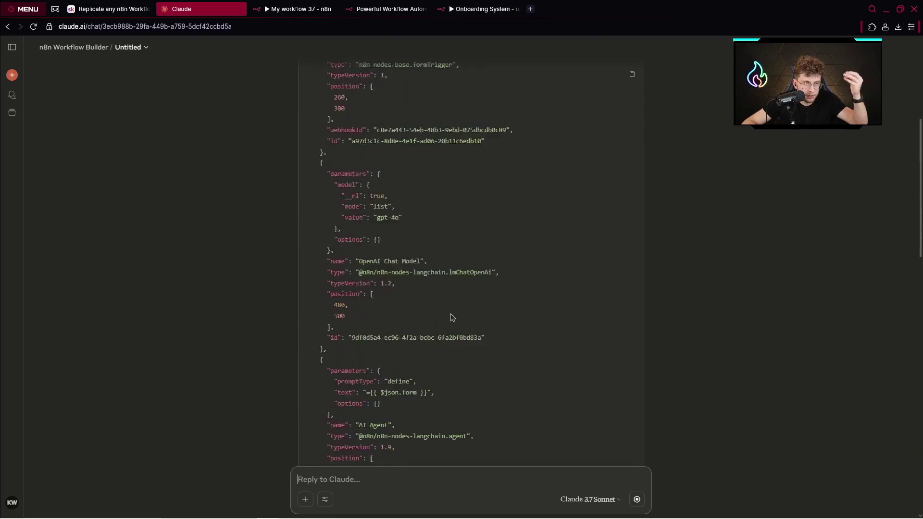
scroll(451, 315, "up", 1)
scroll(451, 316, "up", 3)
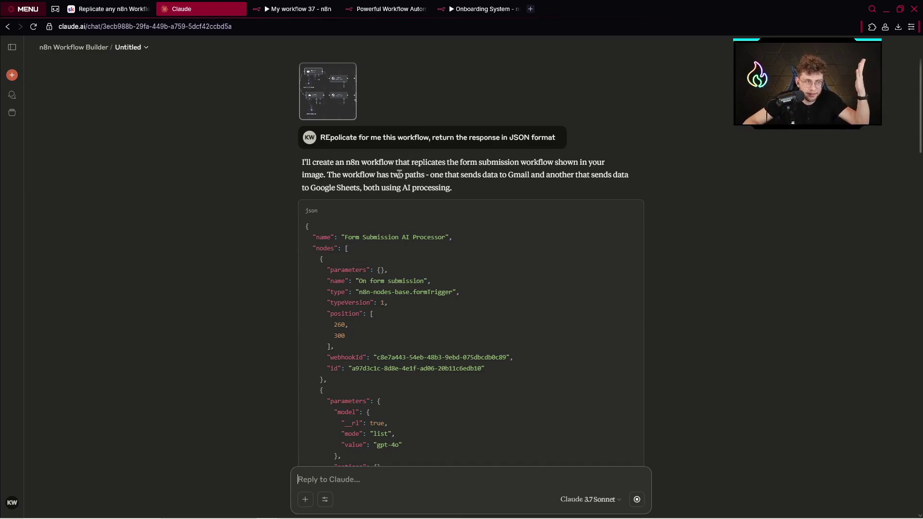
- Review the Form Submission AI Processor JSON with its Gmail and Google Sheets branches, then copy it
left_click_drag(305, 229, 464, 406)
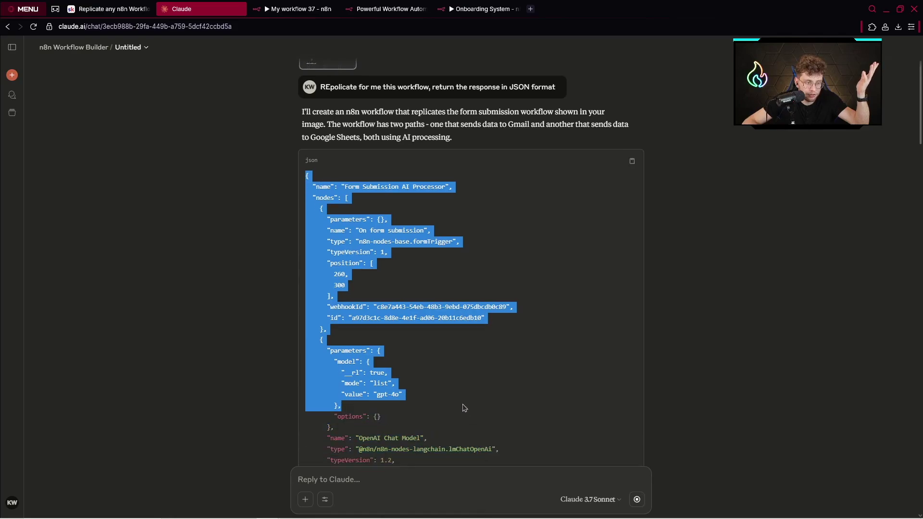
scroll(464, 406, "down", 15)
scroll(466, 409, "down", 10)
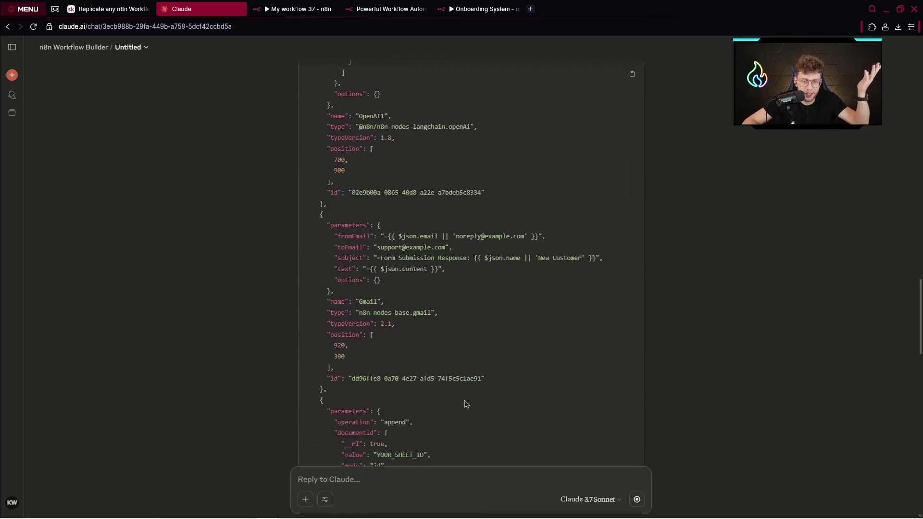
scroll(466, 404, "down", 20)
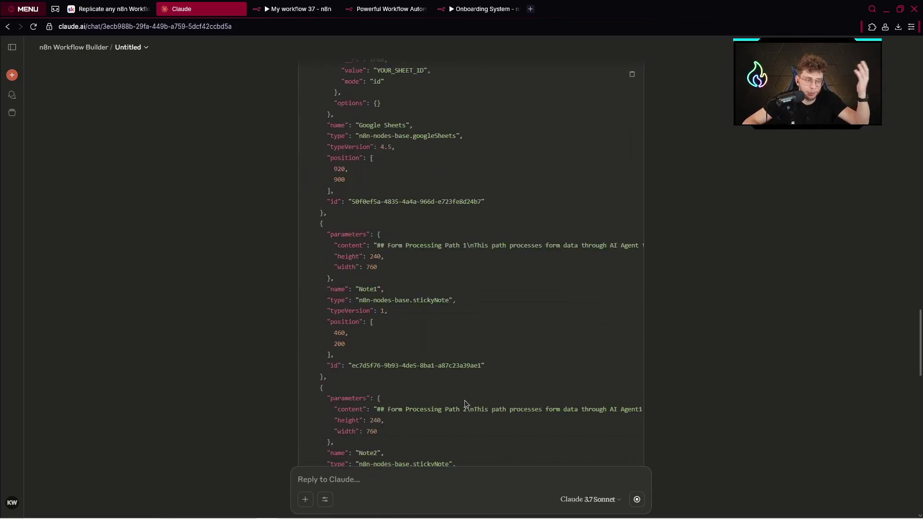
scroll(465, 404, "down", 10)
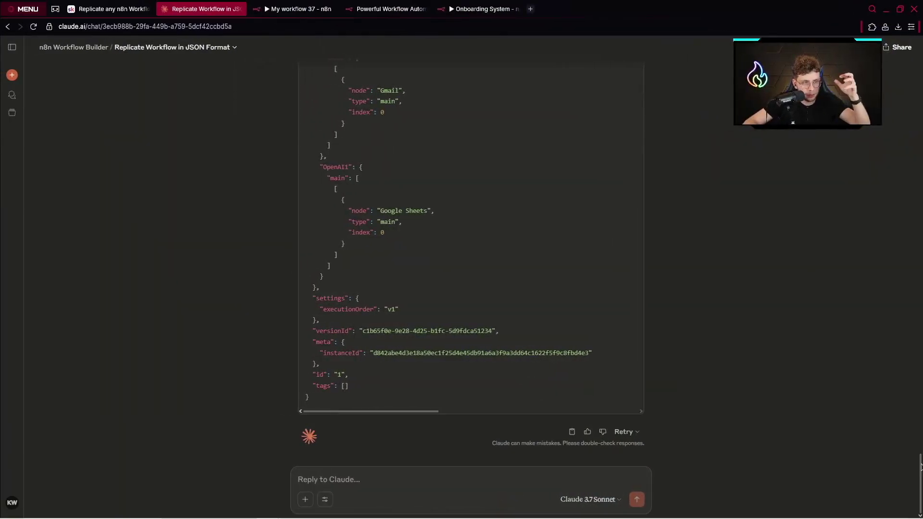
scroll(544, 331, "up", 7)
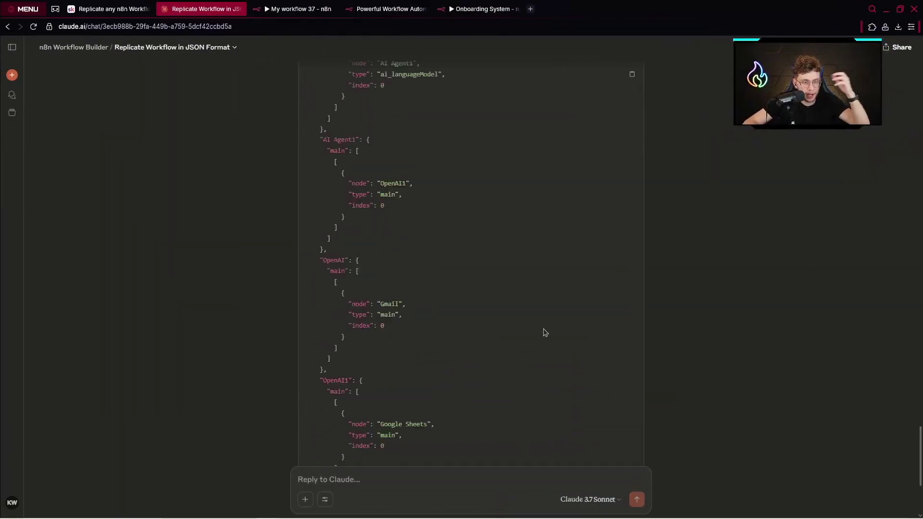
left_click_drag(920, 429, 918, 82)
left_click(632, 211)
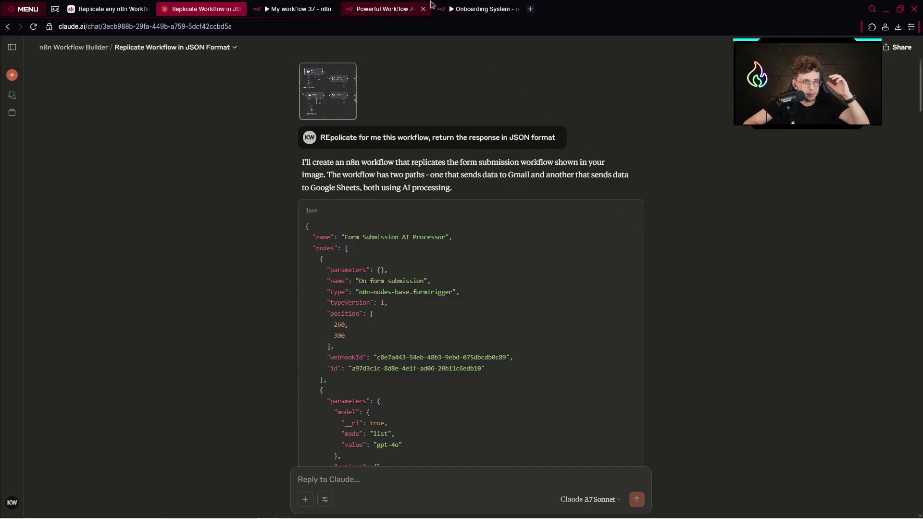
- Paste the copied workflow onto the Onboarding System canvas and move the group up and right
left_click(476, 8)
scroll(468, 209, "up", 6)
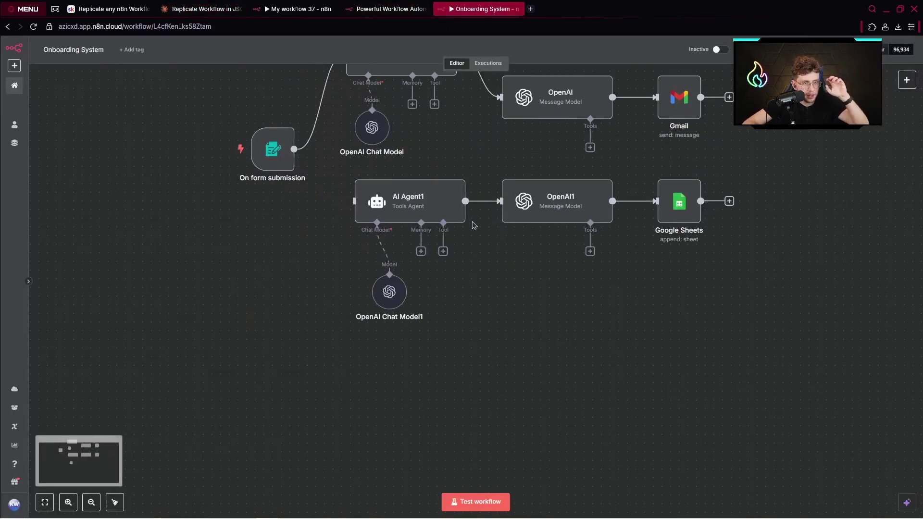
scroll(353, 344, "down", 3)
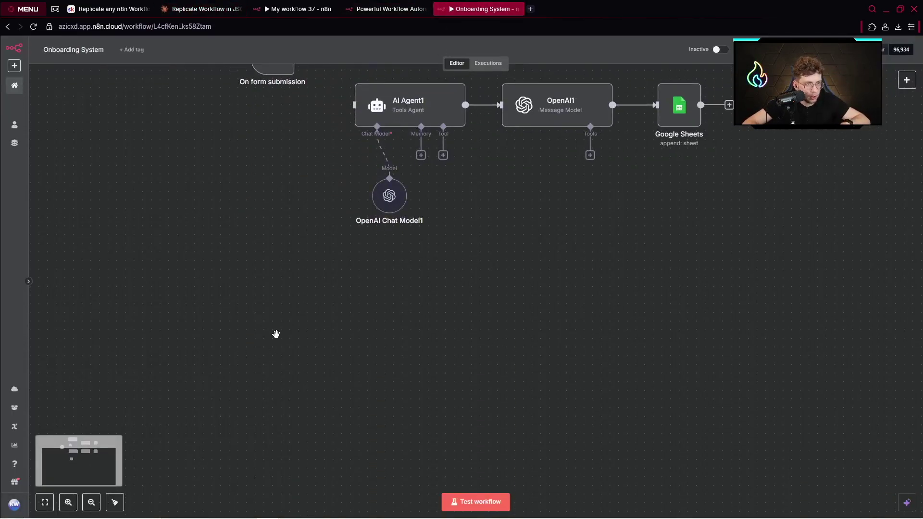
key("ctrl+v")
scroll(426, 282, "down", 3)
left_click_drag(426, 283, 421, 221)
left_click(692, 292)
- Reposition On form submission1, the Form Trigger and Path 1 notes, AI Agent2 and OpenAI2
scroll(480, 269, "down", 2)
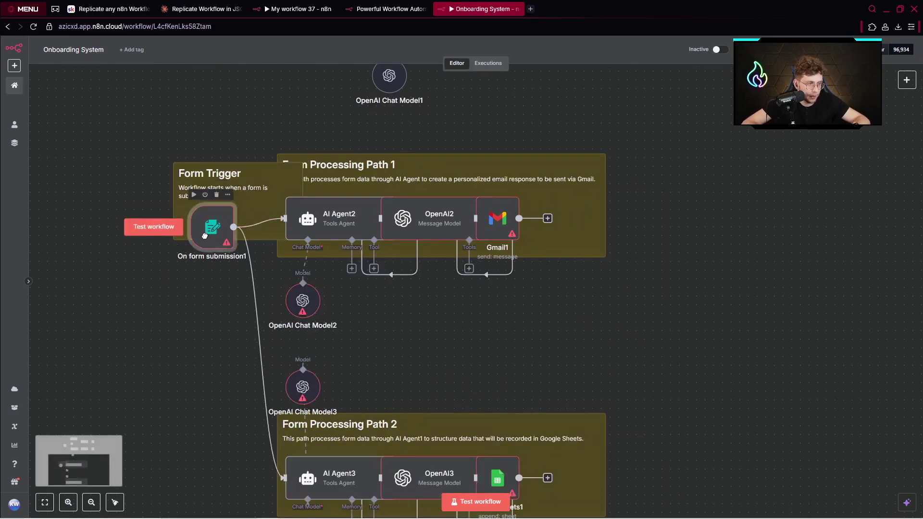
left_click_drag(204, 235, 143, 366)
left_click_drag(202, 215, 108, 276)
left_click_drag(535, 188, 537, 126)
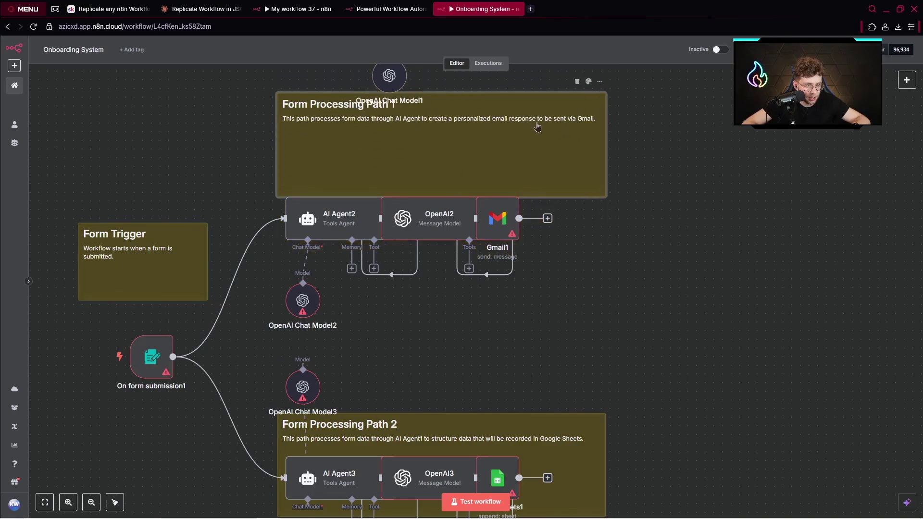
left_click_drag(339, 219, 321, 271)
left_click_drag(433, 219, 447, 261)
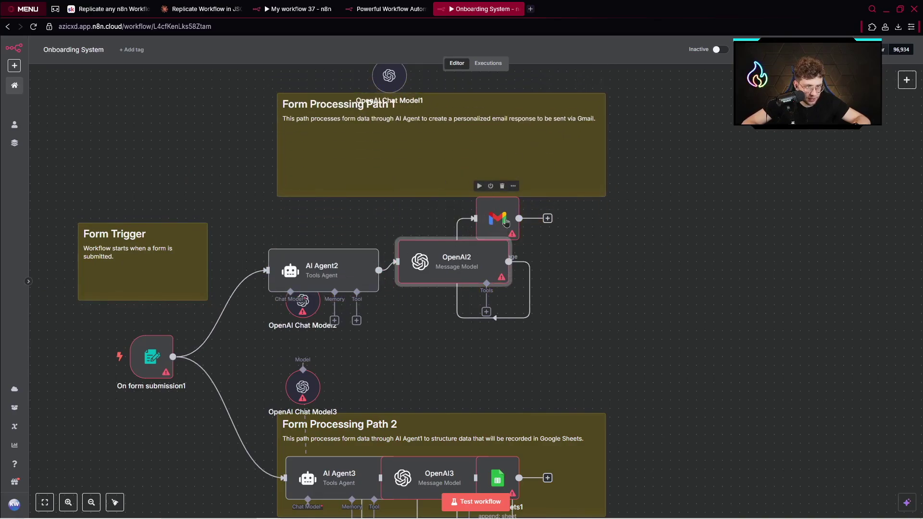
left_click_drag(505, 221, 601, 264)
- Arrange the lower branch nodes into a row, lining up Google Sheets1 after OpenAI3
scroll(601, 264, "down", 1)
left_click_drag(445, 417, 711, 426)
scroll(706, 371, "down", 4)
left_click_drag(707, 371, 474, 436)
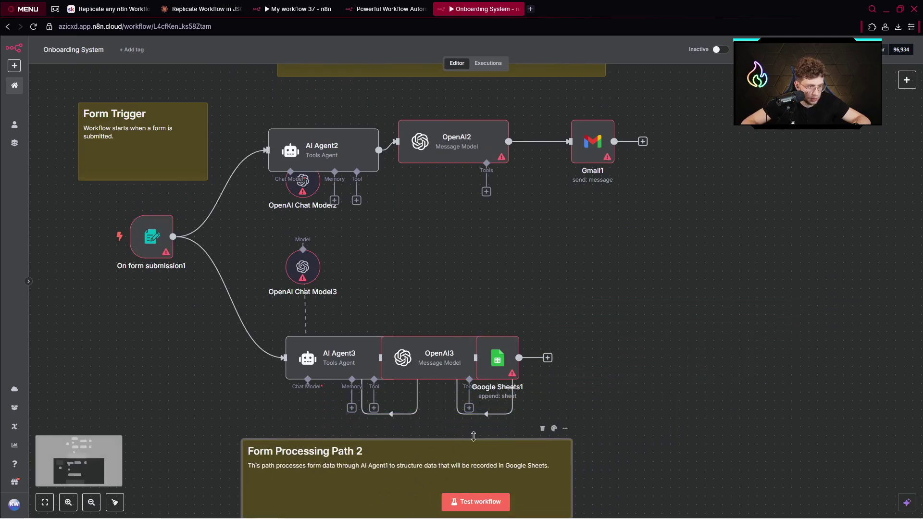
scroll(473, 436, "down", 3)
left_click_drag(346, 284, 329, 292)
left_click_drag(482, 280, 595, 288)
left_click_drag(313, 206, 256, 376)
scroll(424, 187, "up", 10)
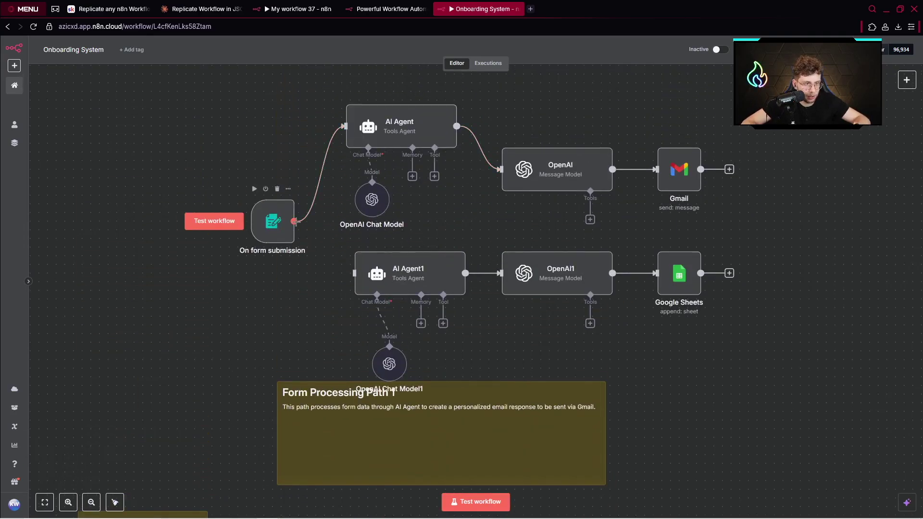
scroll(398, 250, "down", 5)
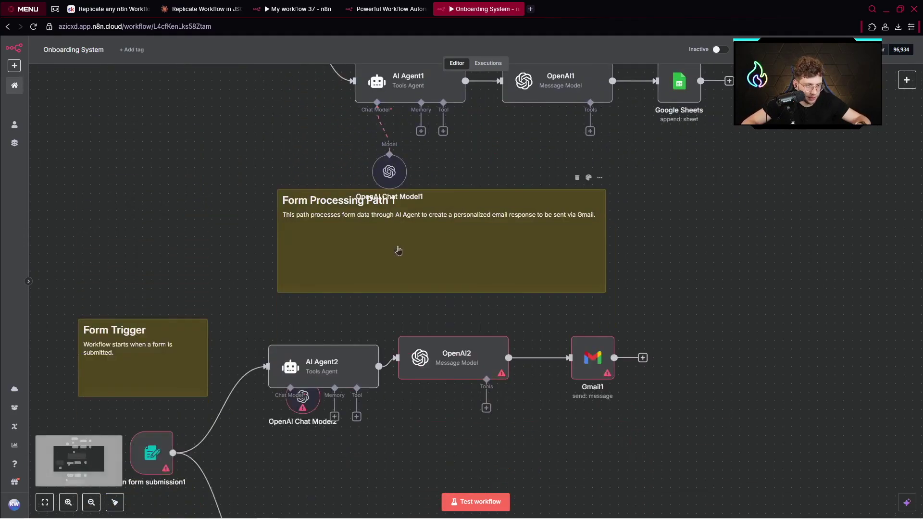
scroll(399, 249, "down", 3)
- Place OpenAI Chat Model2 below AI Agent2, shift the Path 1 and Form Trigger notes, and check OpenAI2's prompt
left_click_drag(331, 259, 312, 290)
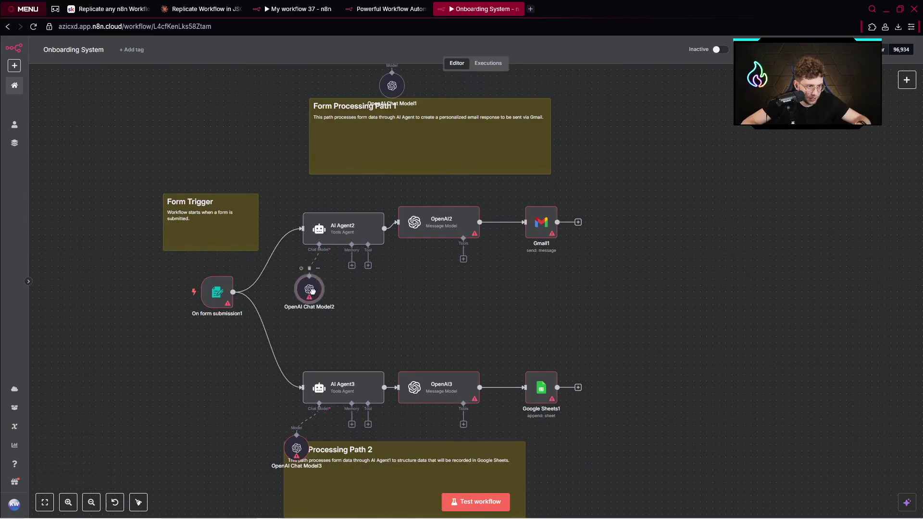
scroll(377, 286, "down", 2)
scroll(521, 300, "up", 3)
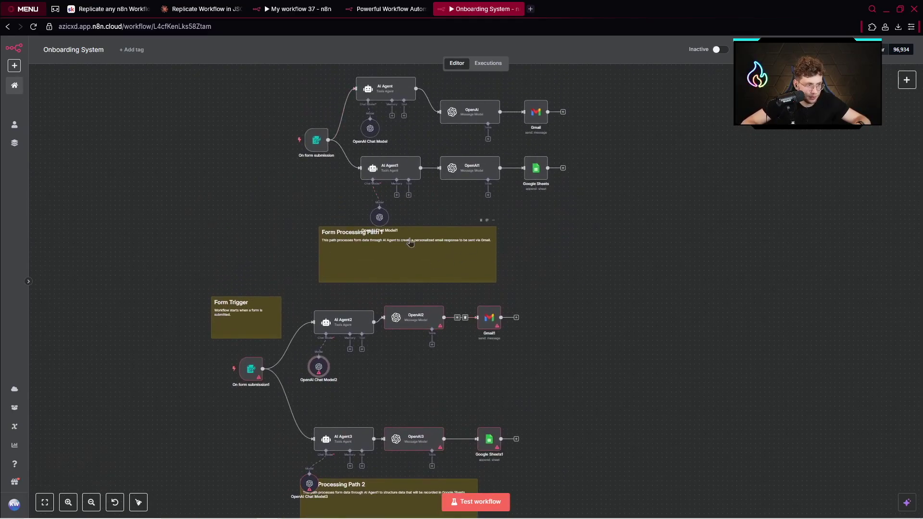
left_click_drag(410, 243, 396, 257)
left_click_drag(246, 315, 209, 324)
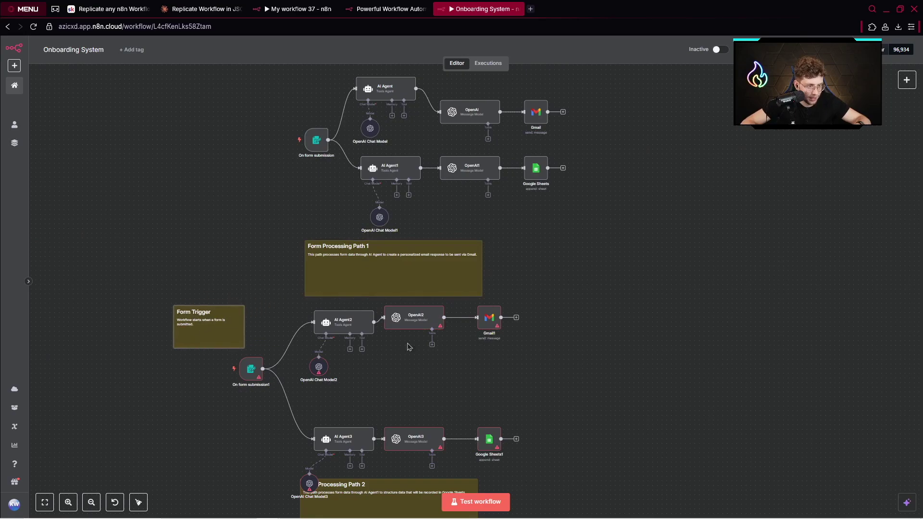
double_click(405, 321)
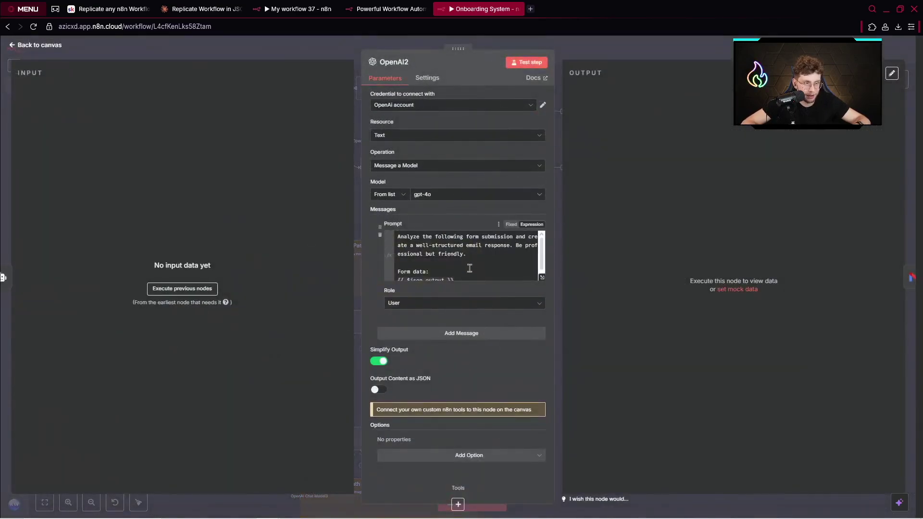
left_click(40, 45)
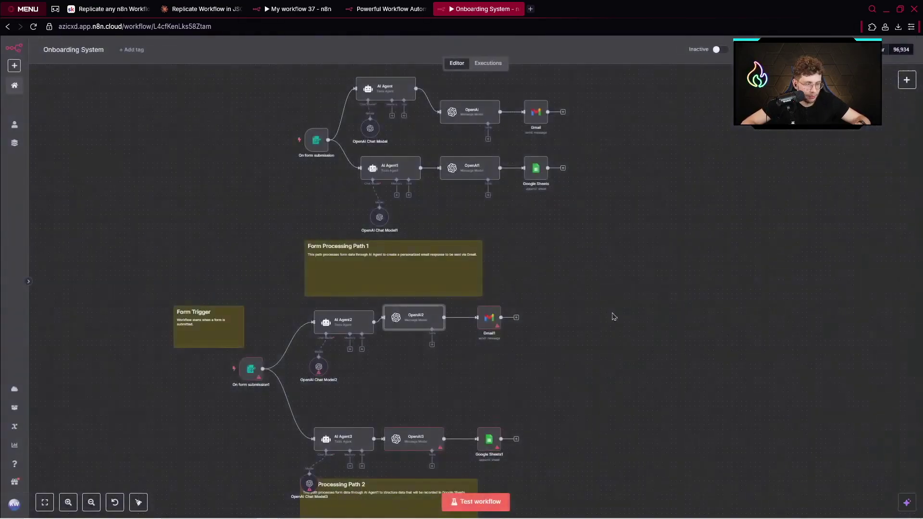
- Nudge Gmail1, Google Sheets1 and the notes into place, then snip the LinkedIn Post Generator canvas
scroll(518, 325, "down", 1)
left_click_drag(493, 297, 489, 297)
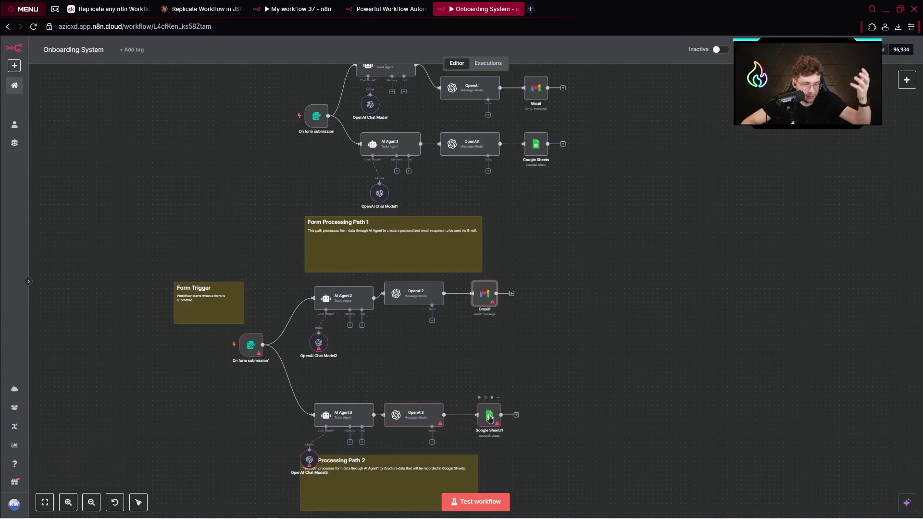
left_click_drag(489, 416, 486, 416)
left_click_drag(430, 456, 399, 462)
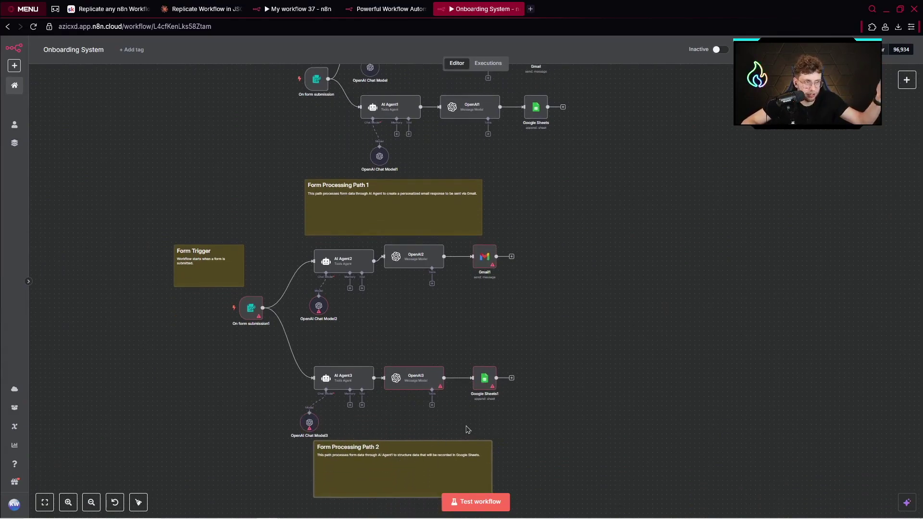
left_click_drag(221, 272, 174, 316)
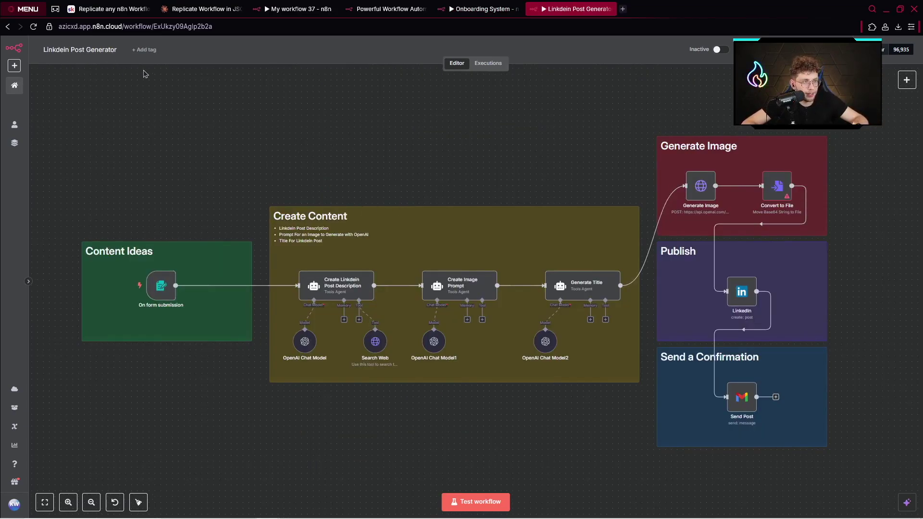
left_click_drag(61, 90, 858, 468)
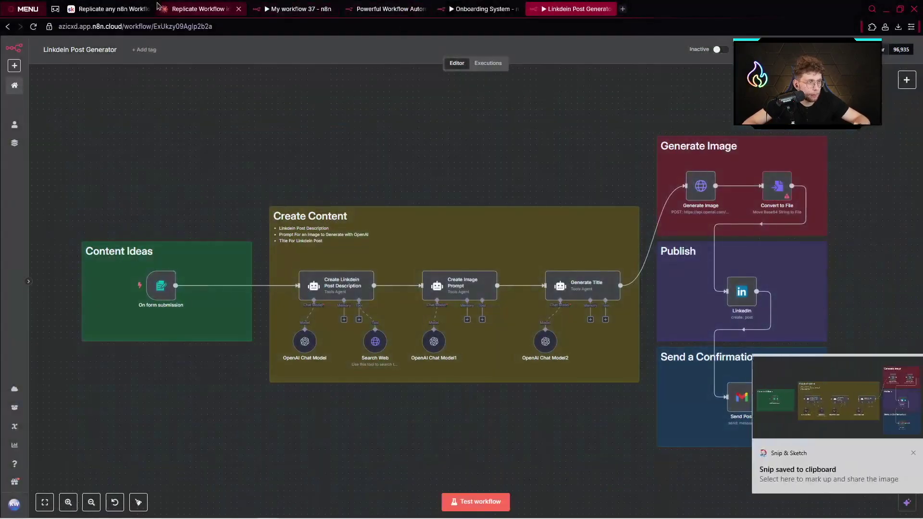
- Paste the LinkedIn workflow screenshot into a new reply in the Claude chat
left_click(201, 9)
scroll(406, 149, "down", 5)
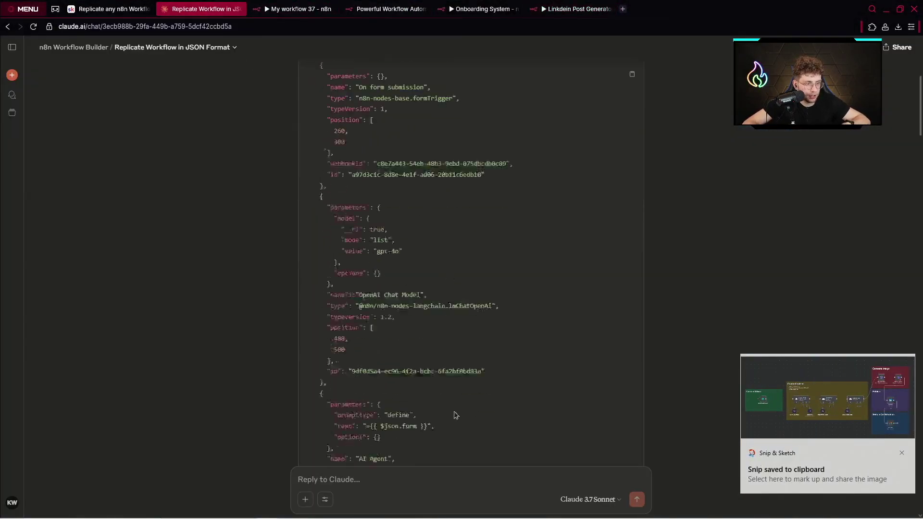
left_click(363, 477)
key("ctrl+v")
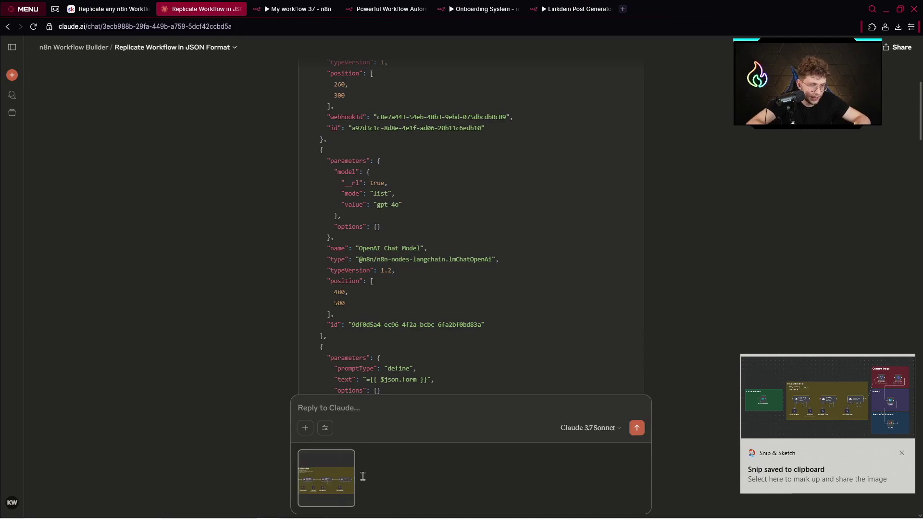
- Send the request 'now for that' and copy the returned LinkedIn workflow JSON
type("now for tjhat")
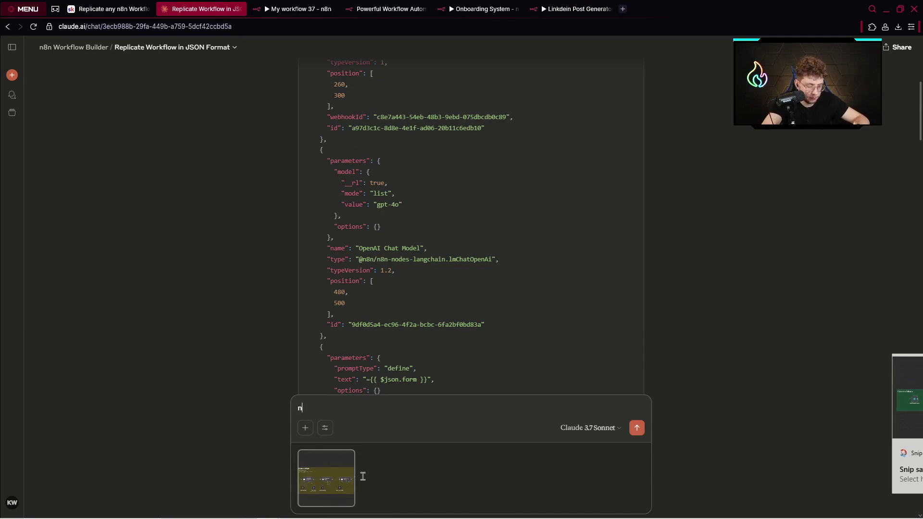
key("BackSpace")
key("BackSpace")
key("BackSpace")
key("BackSpace")
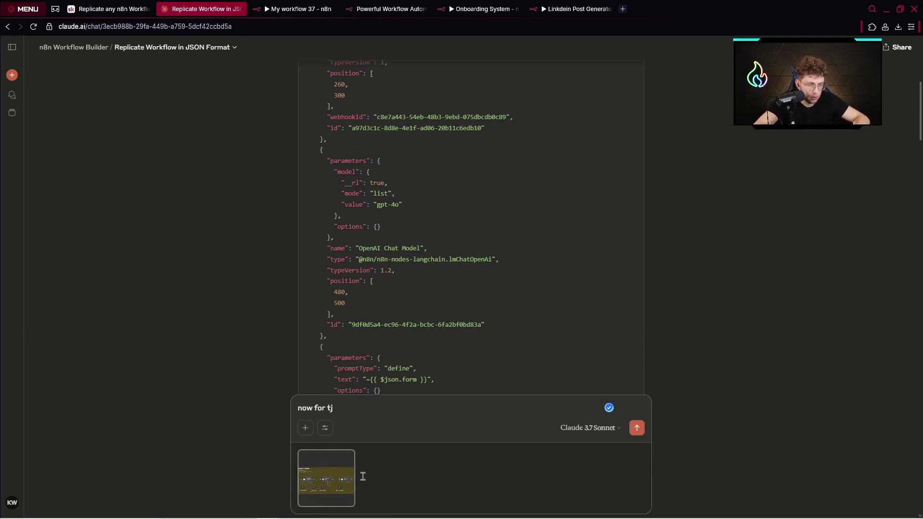
type("hat")
key("Return")
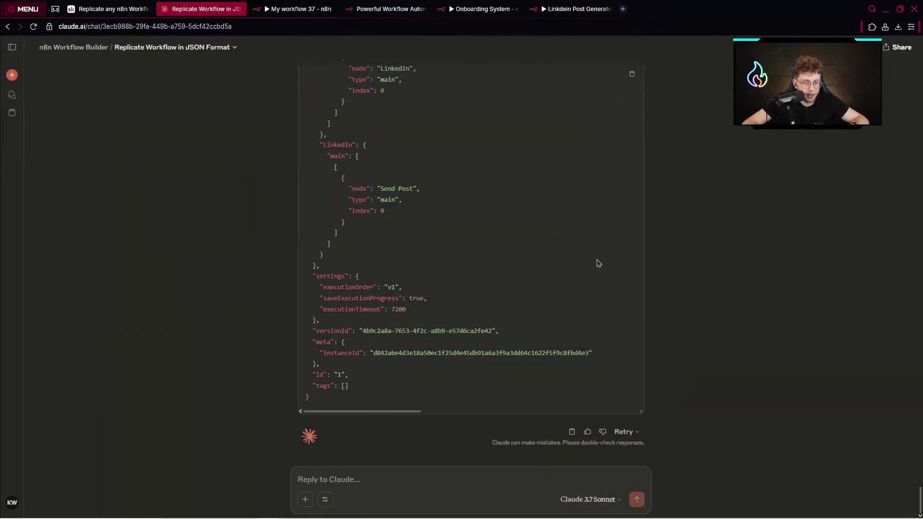
scroll(591, 202, "up", 5)
left_click(632, 74)
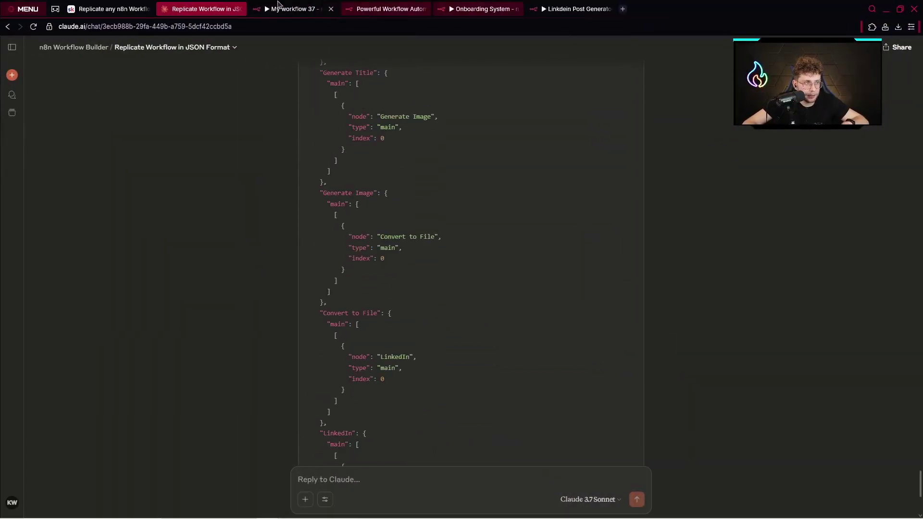
- Paste the LinkedIn workflow JSON onto the Linkdein Post Generator canvas and shift it right
left_click(568, 6)
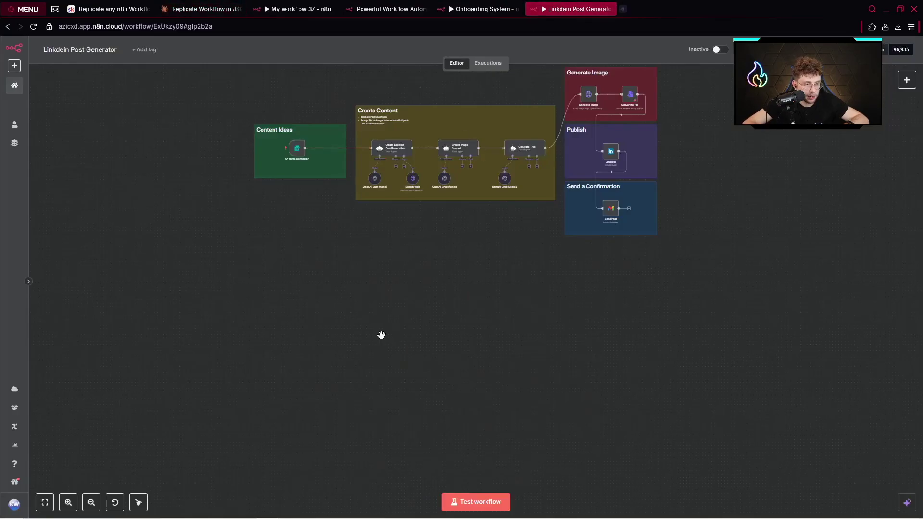
key("ctrl+v")
left_click_drag(341, 436, 362, 383)
scroll(573, 354, "up", 3)
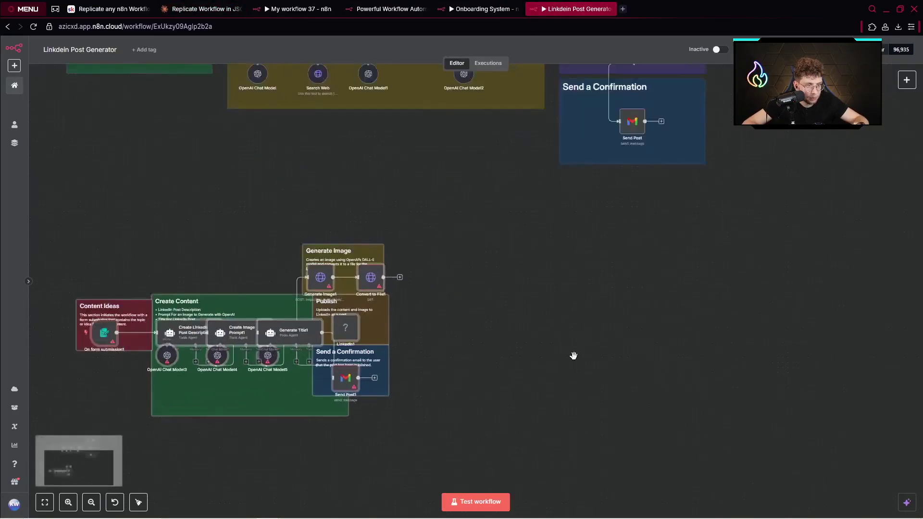
scroll(517, 318, "left", 4)
left_click_drag(457, 264, 548, 249)
- Line up the Content Ideas trigger, Create LinkedIn Post Description, Create Image Prompt1 and Generate Title1 in one row
left_click_drag(321, 307, 233, 355)
left_click_drag(370, 325, 317, 355)
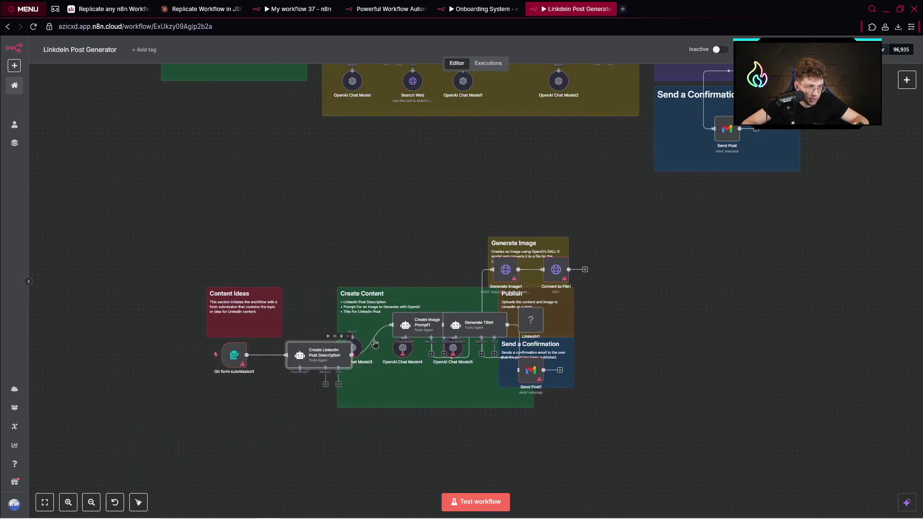
left_click_drag(419, 326, 407, 355)
left_click_drag(497, 327, 488, 356)
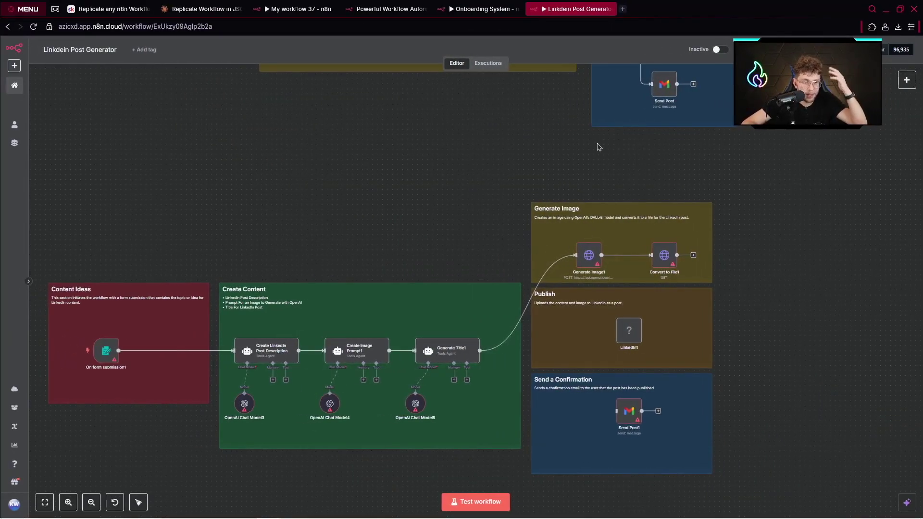
left_click_drag(598, 144, 552, 190)
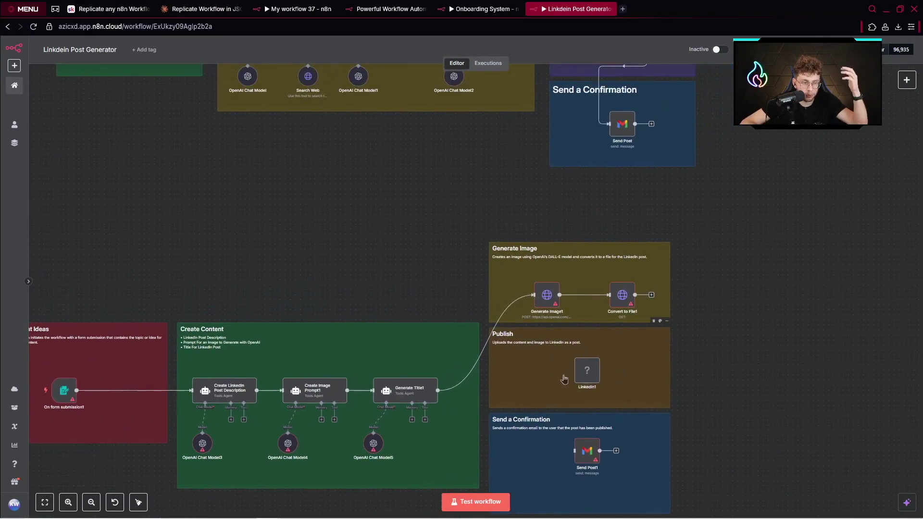
left_click_drag(731, 298, 779, 366)
scroll(779, 366, "down", 4)
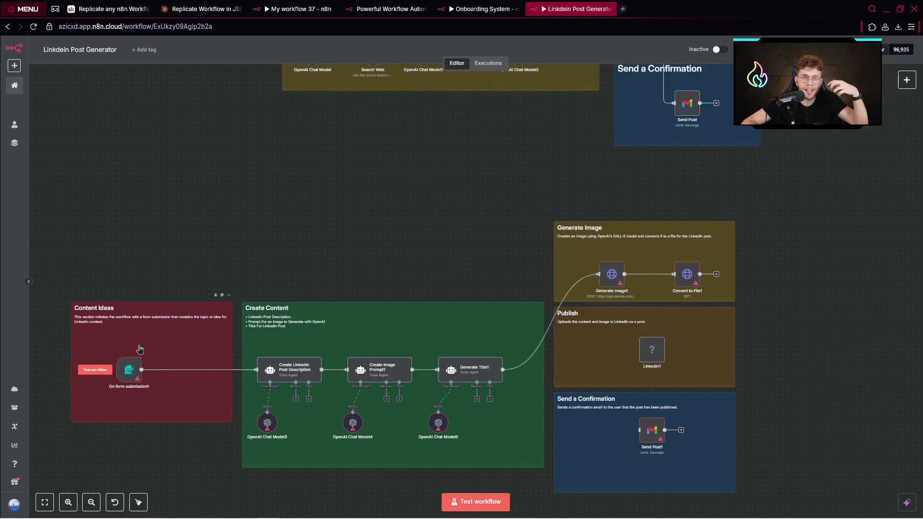
- Check Create Image Prompt1's prompt, return to the canvas, and pan over the recreated LinkedIn workflow
double_click(381, 370)
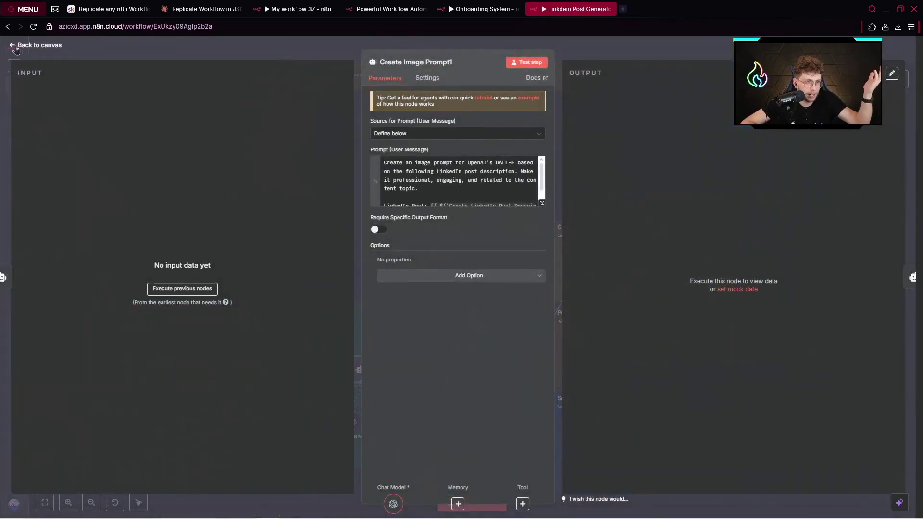
left_click(15, 47)
left_click_drag(446, 145, 473, 127)
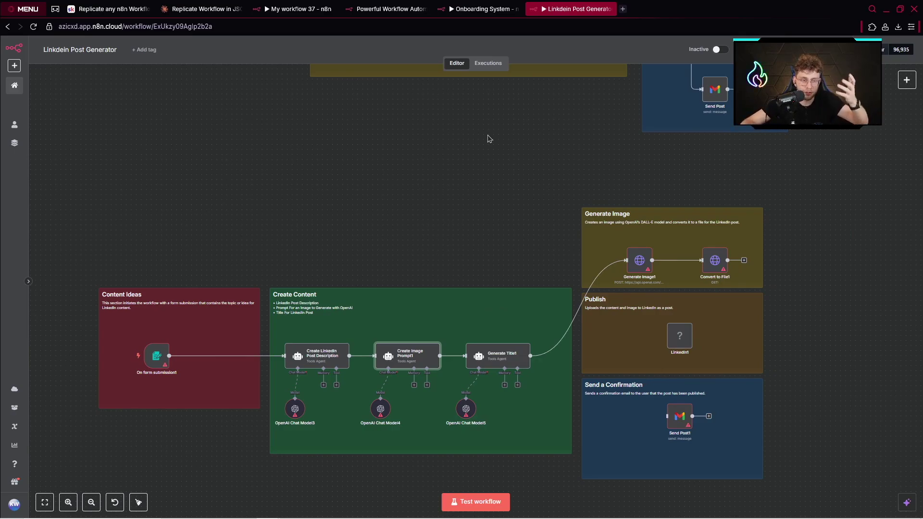
scroll(488, 138, "down", 2)
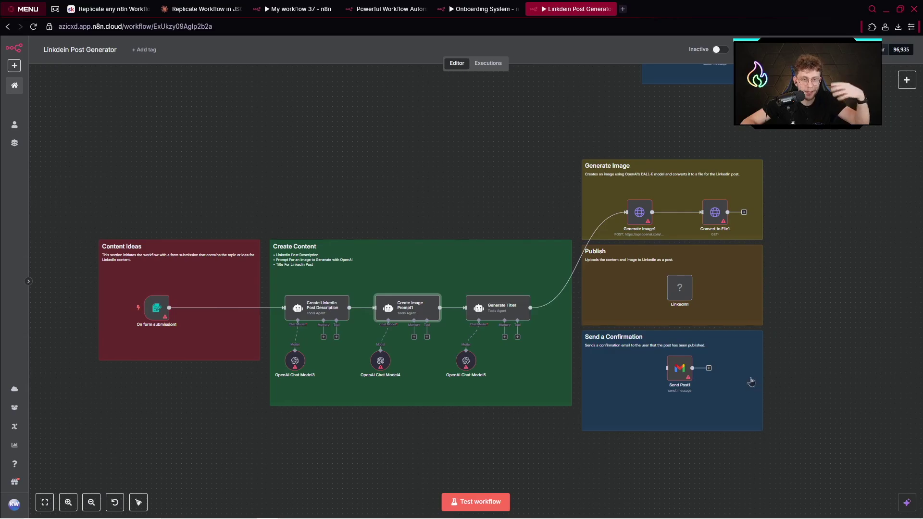
- Switch to Skool and scroll to the top of the 'Replicate any n8n Workflow' lesson
left_click(100, 7)
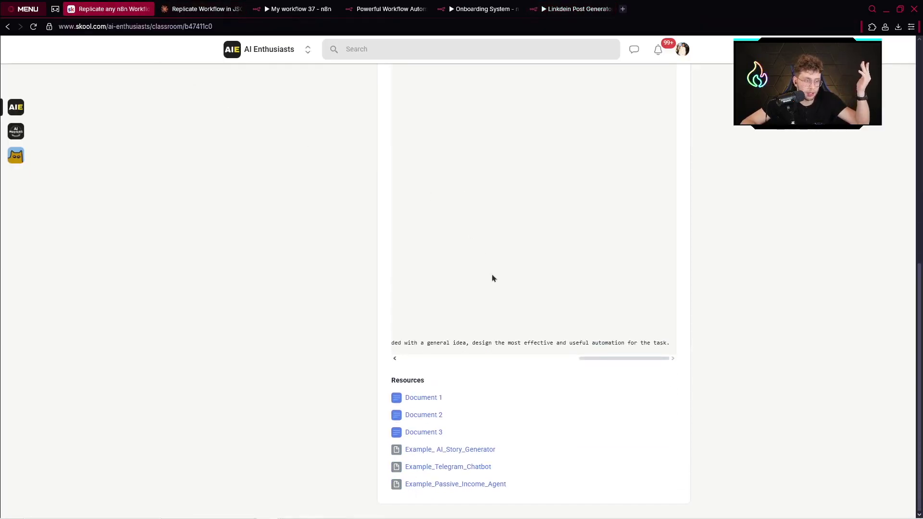
scroll(467, 389, "up", 10)
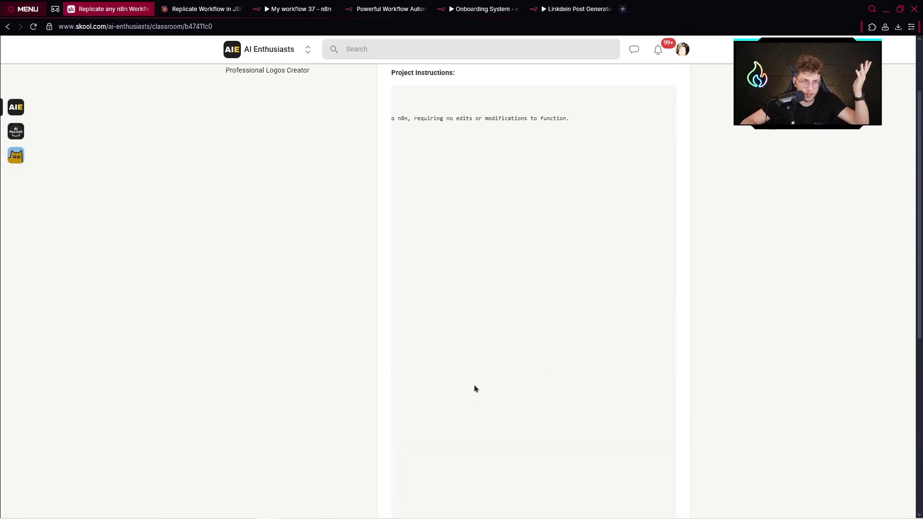